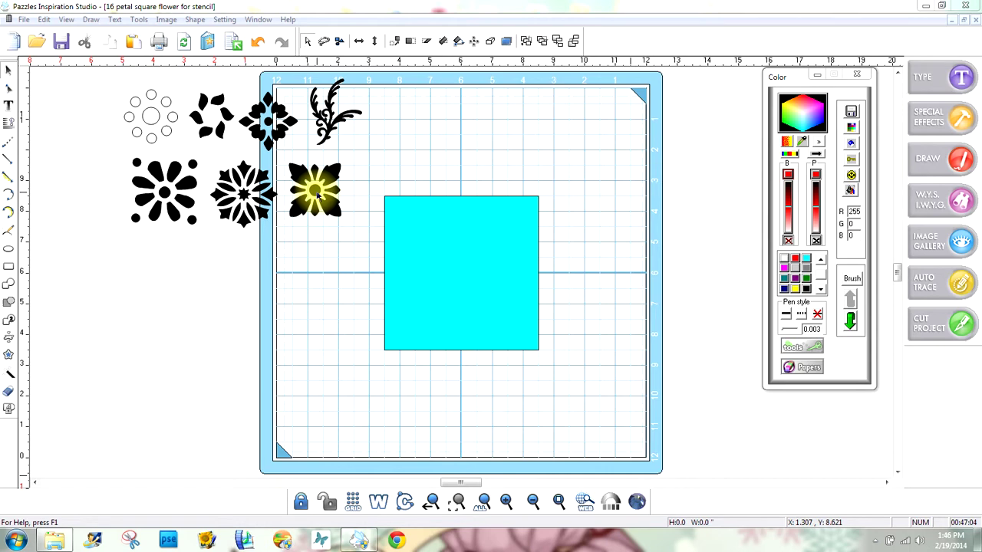
- Move the square petal flower beside the cyan square's lower-left side and the diamond-shaped flower onto the middle of the cyan square
left_click(317, 193)
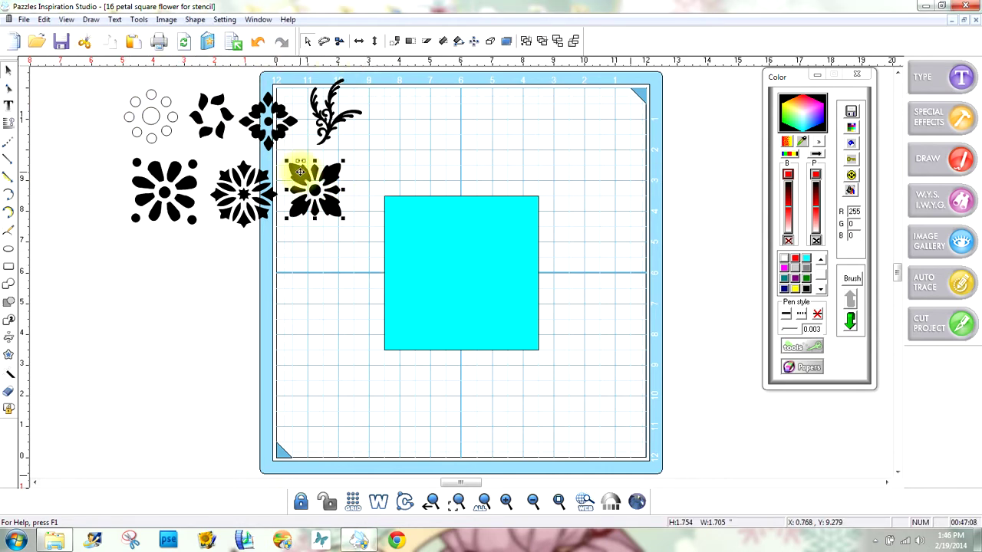
left_click_drag(300, 172, 341, 319)
left_click(267, 116)
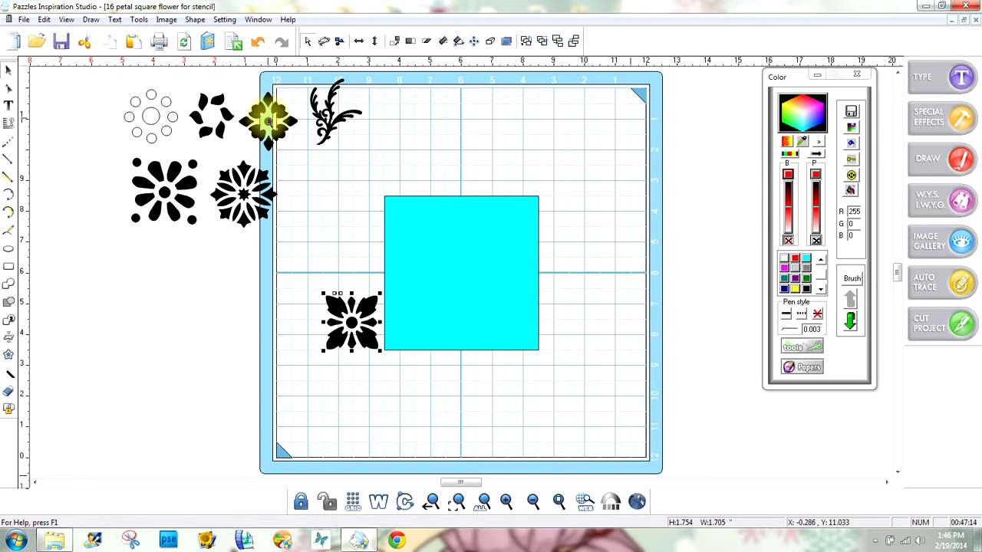
left_click_drag(266, 117, 456, 263)
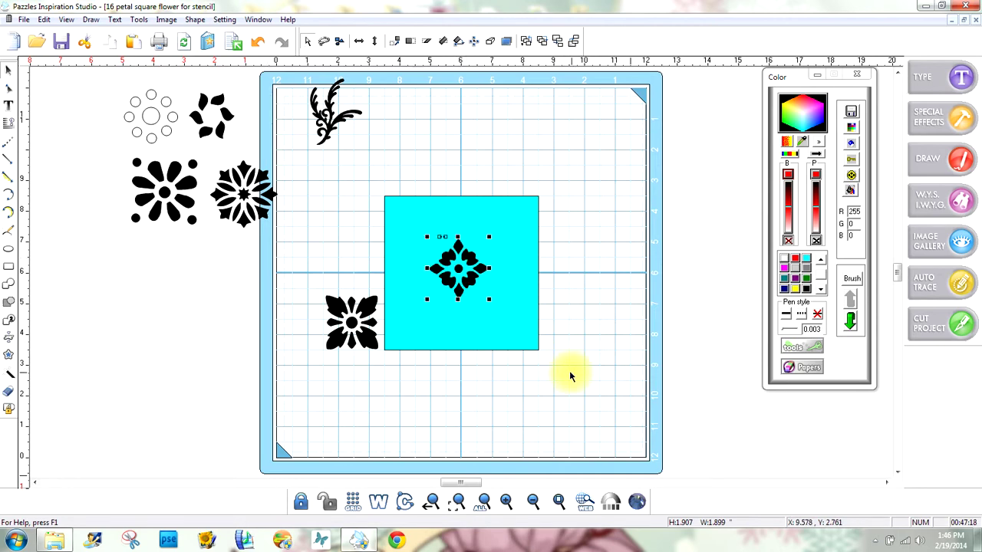
- Align the diamond-shaped flower and the cyan square so that both are centred
left_click_drag(566, 371, 372, 172)
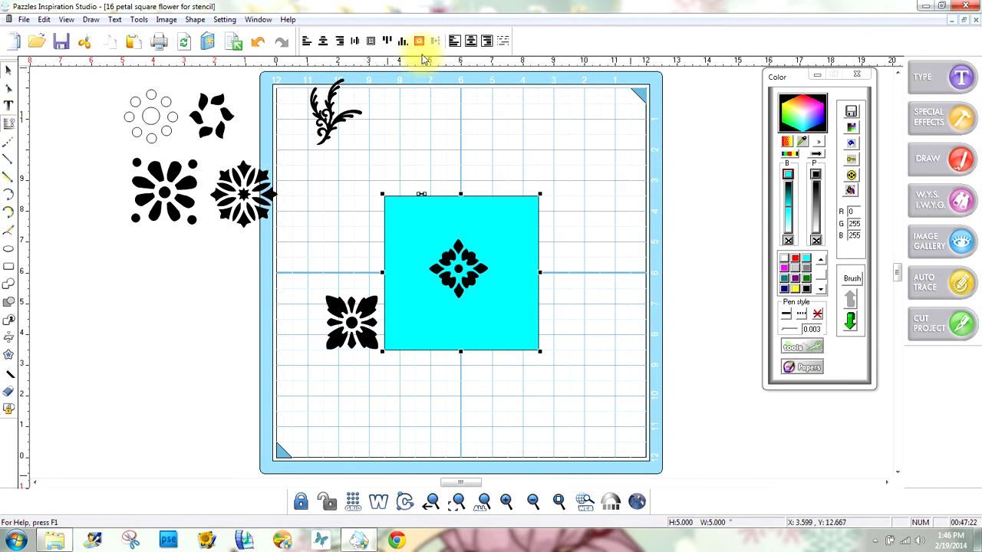
left_click(420, 42)
left_click(537, 142)
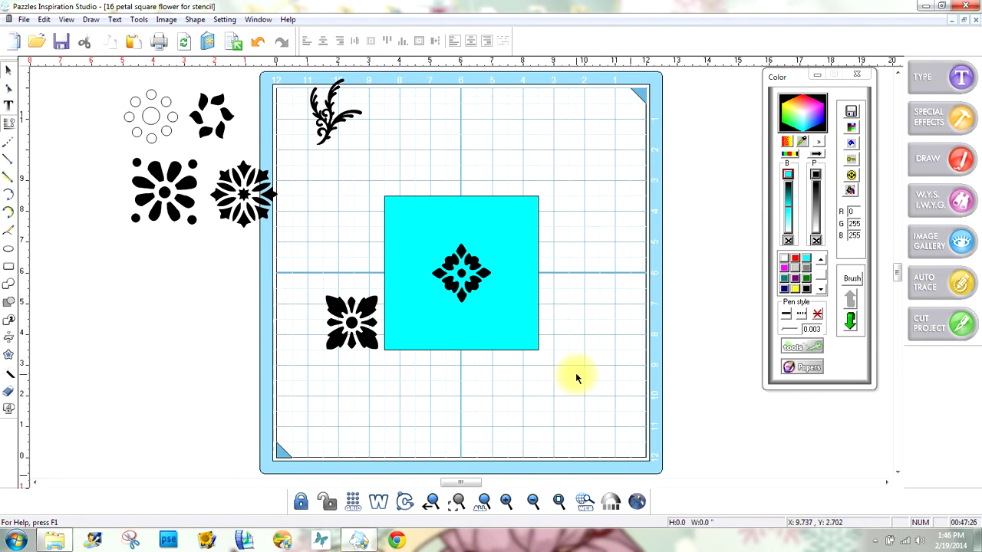
- Try combining the cyan square and the centred flower into one cut-out shape, and undo it
left_click_drag(577, 374, 378, 168)
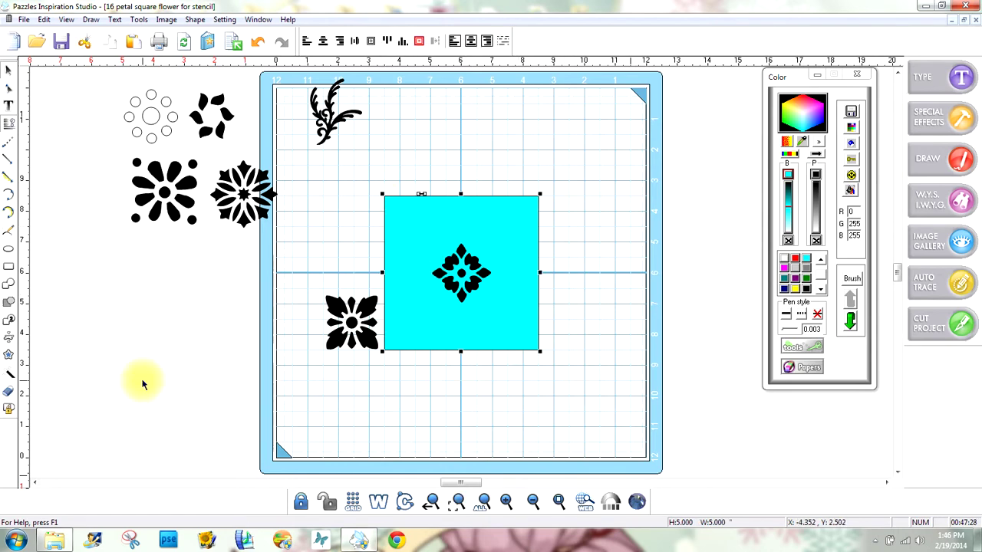
left_click(7, 409)
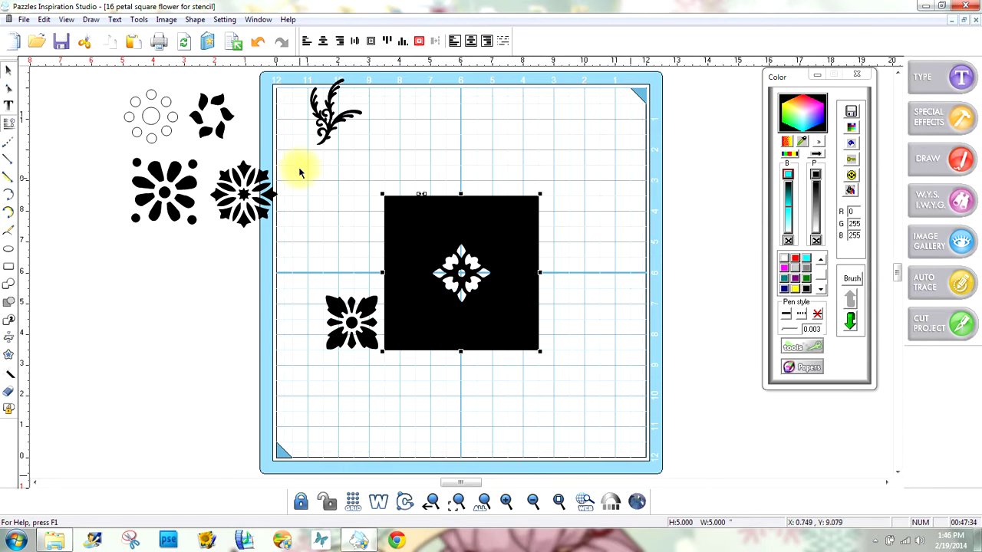
left_click(258, 43)
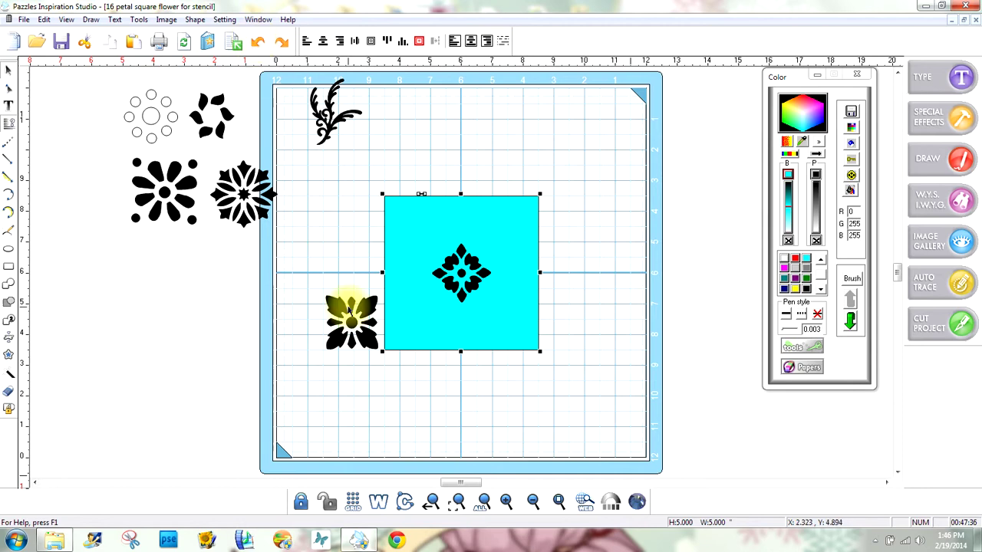
left_click(484, 364)
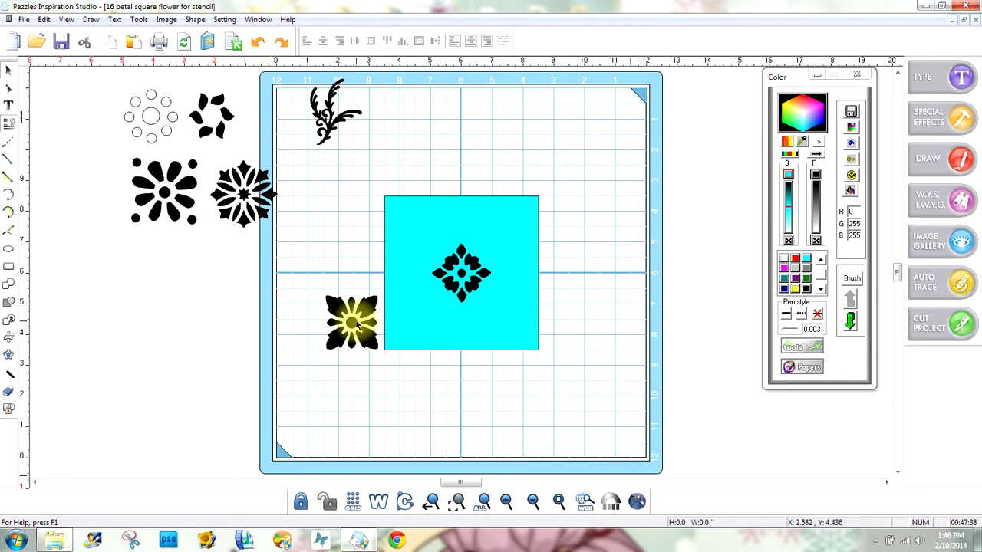
- Shrink the square flower to about 1.14 by 1.10 inches in the cyan square's lower-left corner and move it back outside the square
left_click_drag(355, 323, 416, 326)
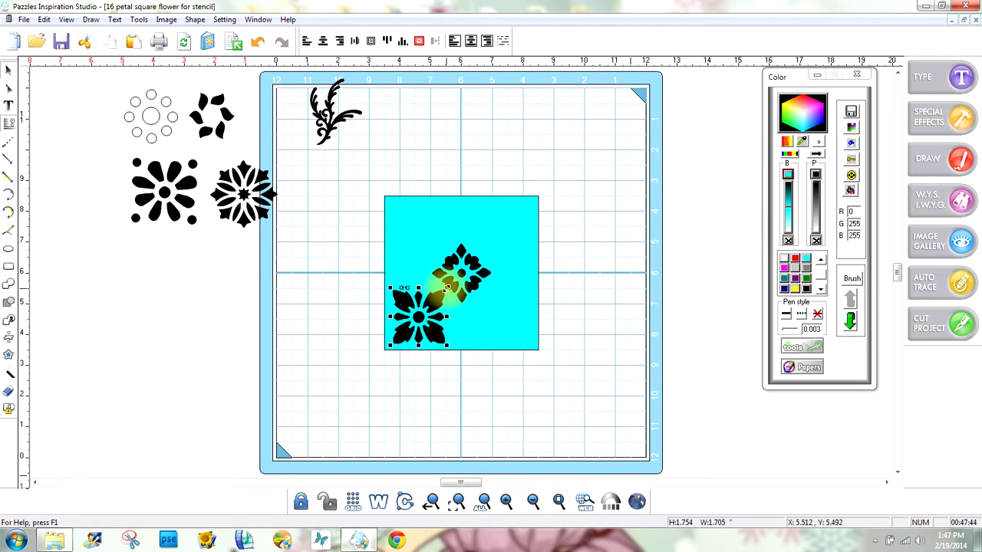
left_click_drag(446, 286, 429, 308)
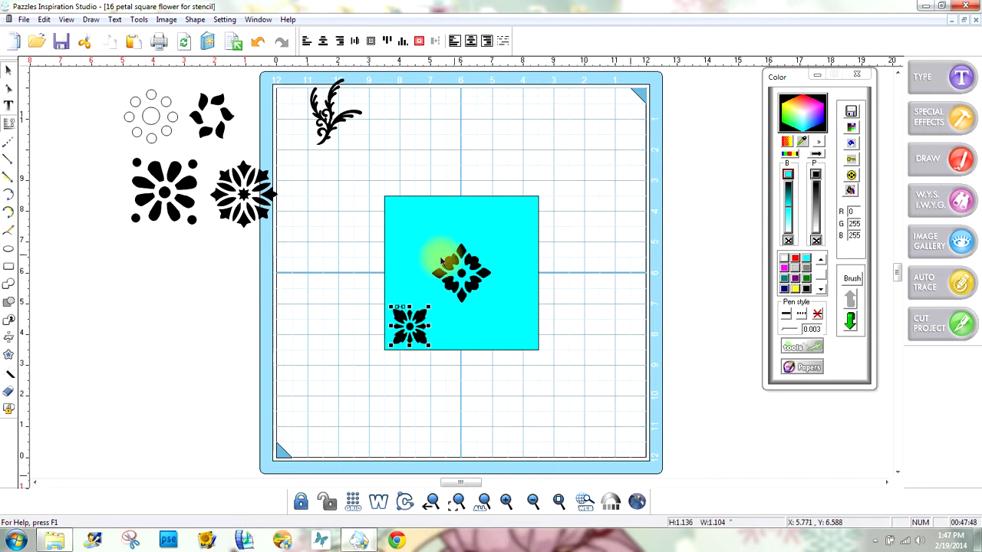
left_click(335, 344)
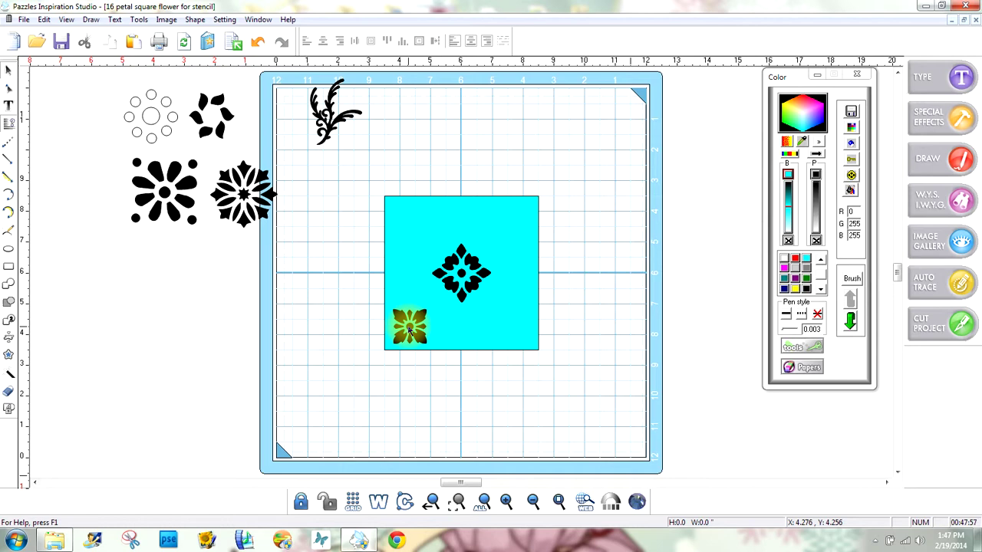
left_click_drag(409, 330, 315, 300)
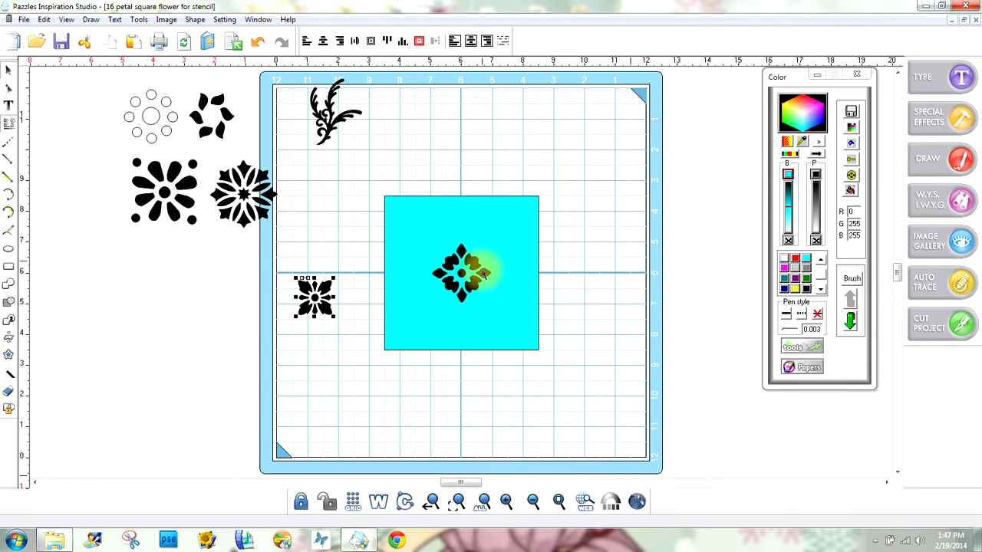
- Change the cyan square's outline to a dashed line style
left_click(434, 198)
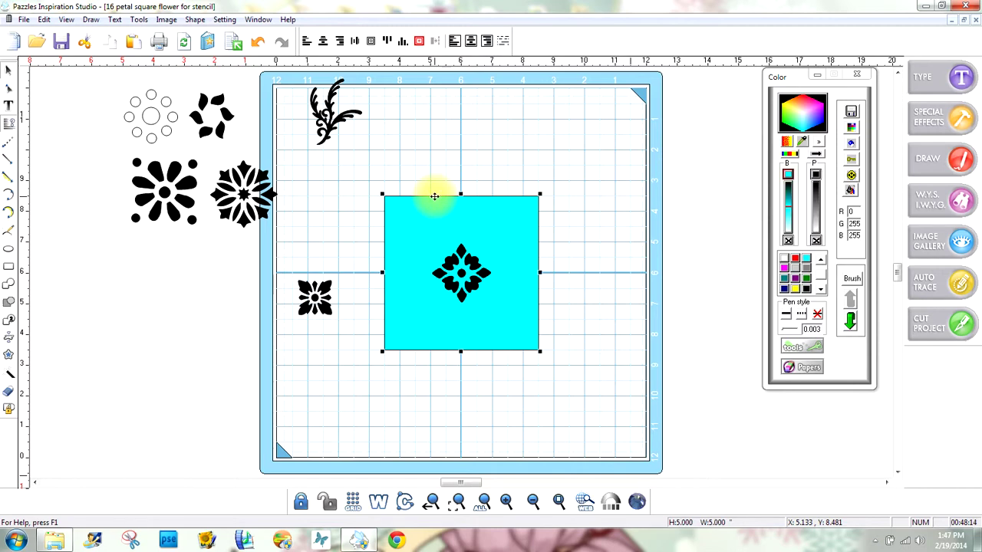
left_click(802, 315)
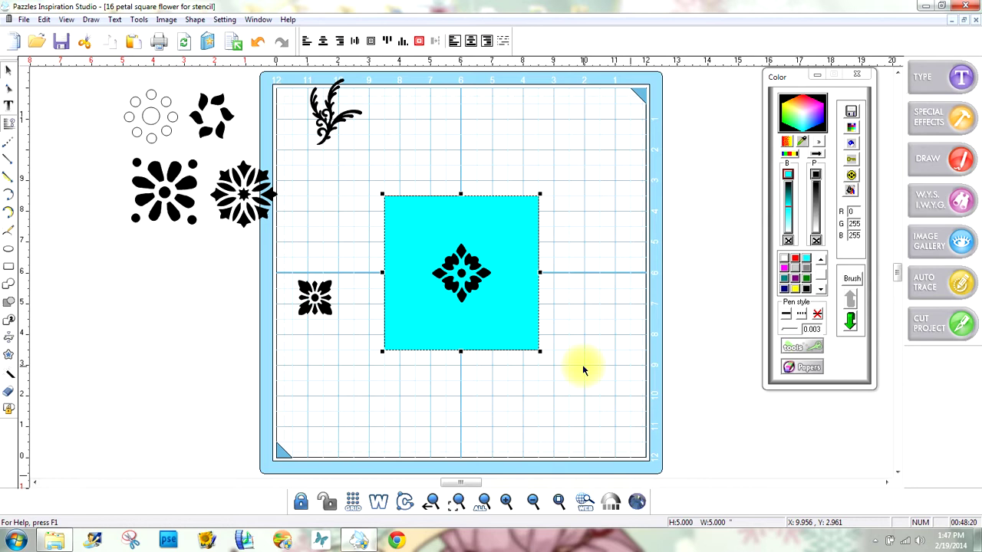
left_click(346, 383)
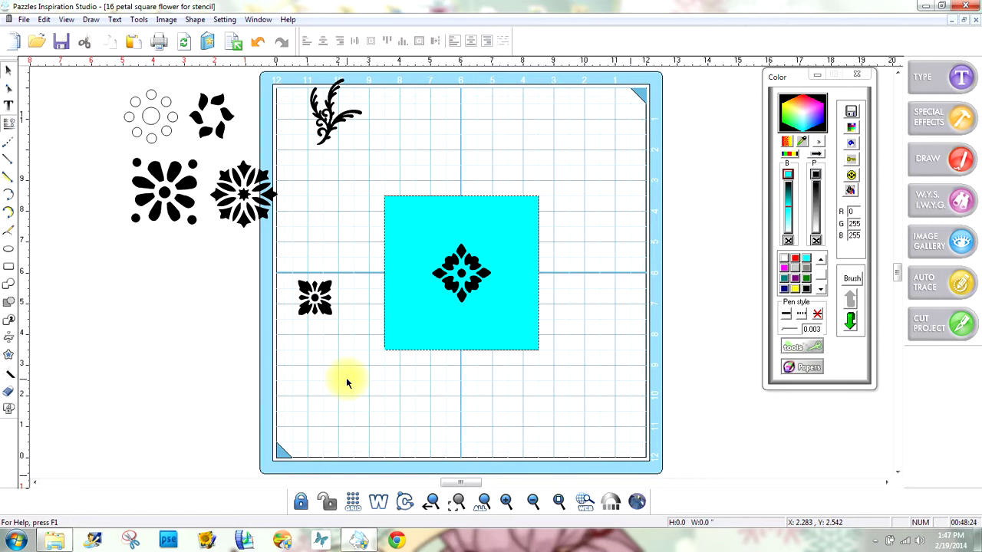
- Create a single inline of the cyan square with a thickness of 0.25, with the outline option off
left_click(386, 284)
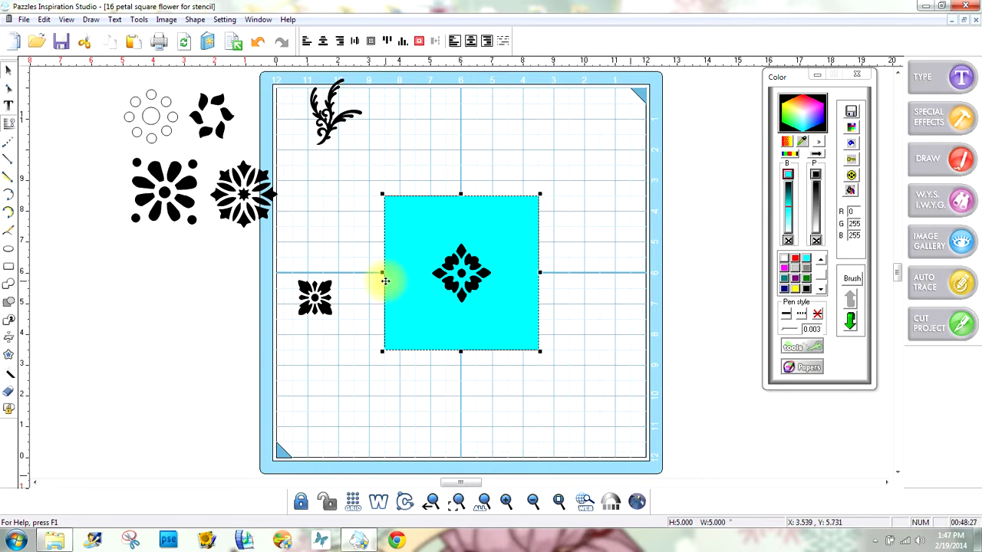
left_click(375, 376)
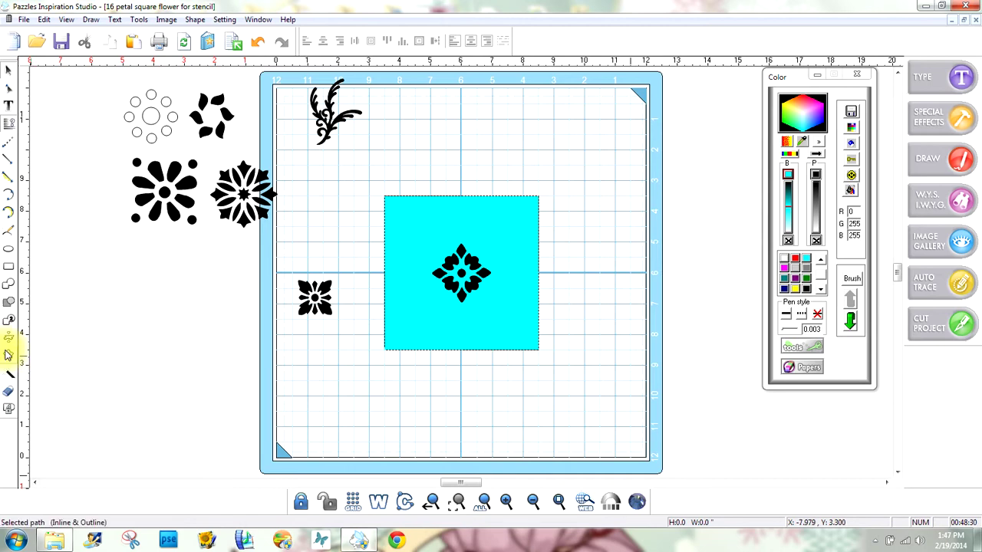
left_click(6, 354)
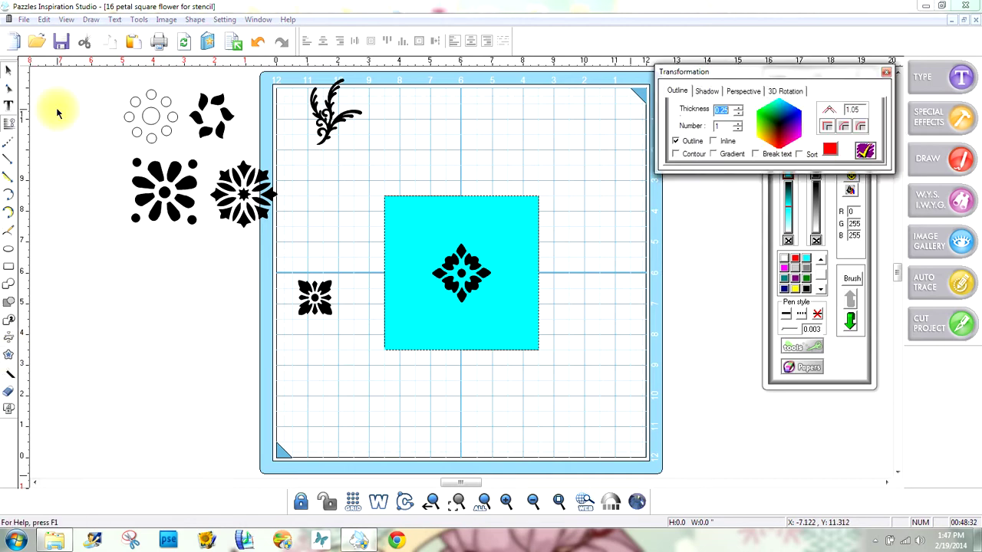
left_click_drag(749, 69, 606, 89)
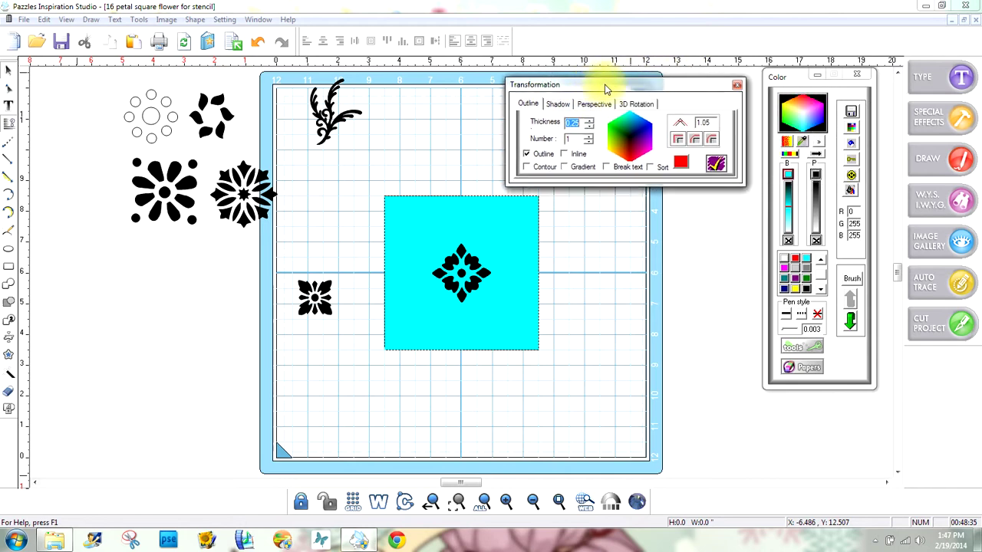
left_click(567, 158)
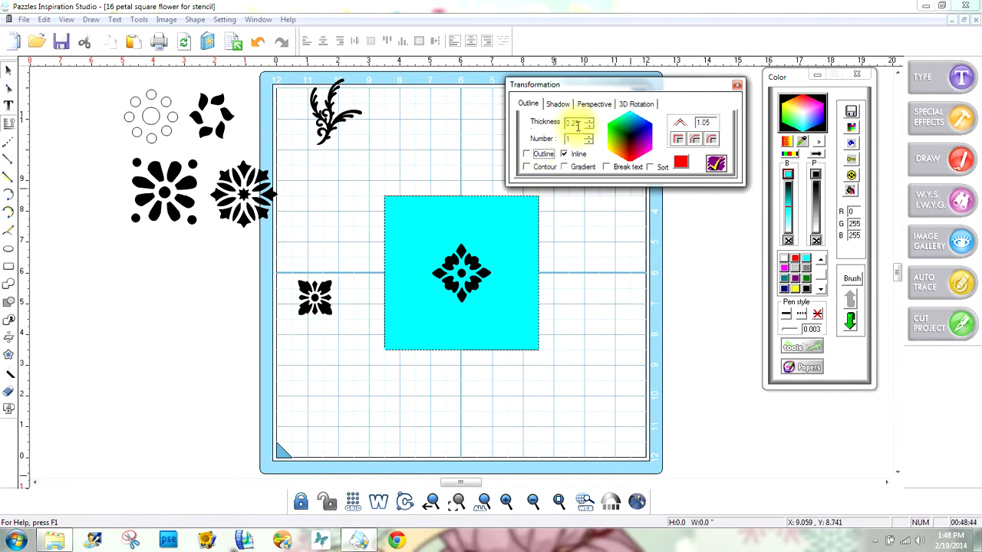
left_click(523, 217)
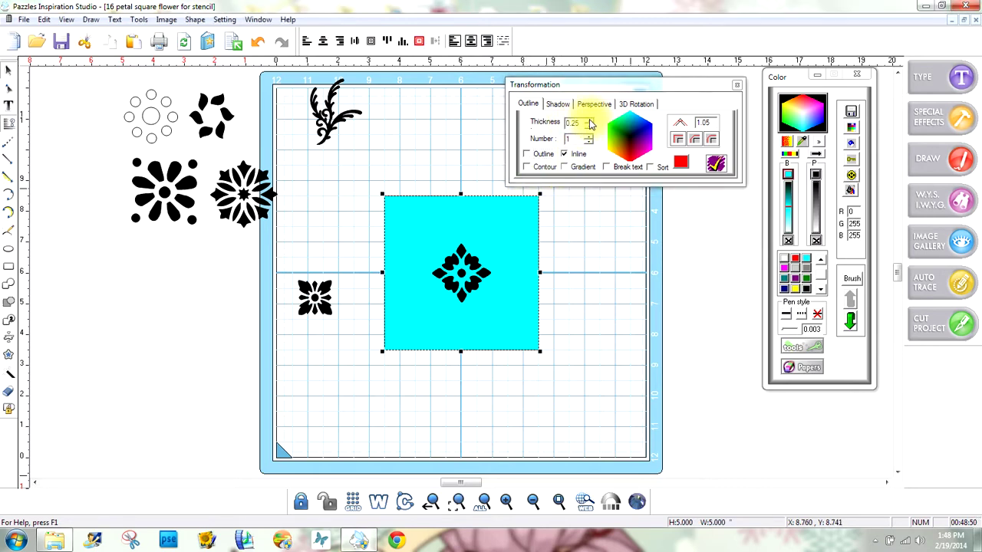
left_click(716, 164)
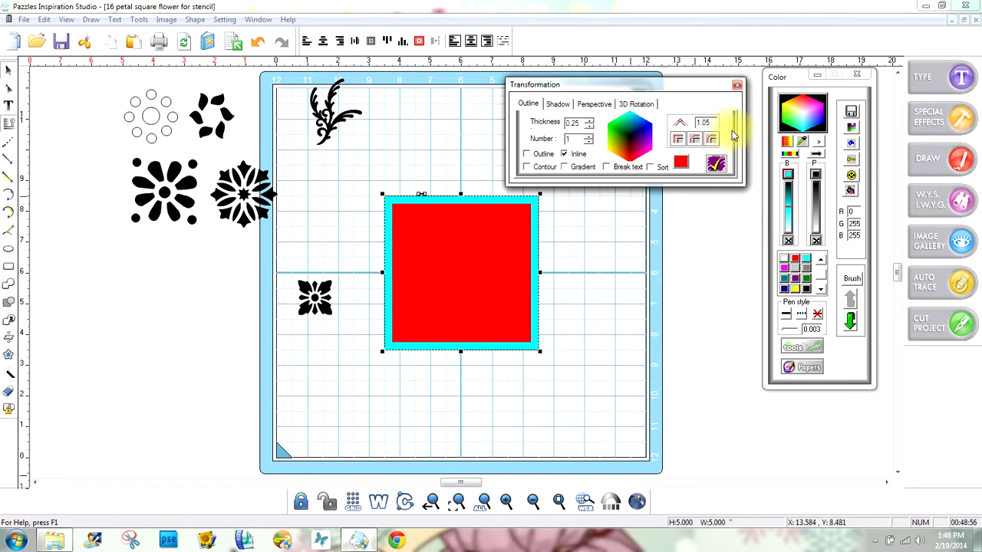
left_click(737, 87)
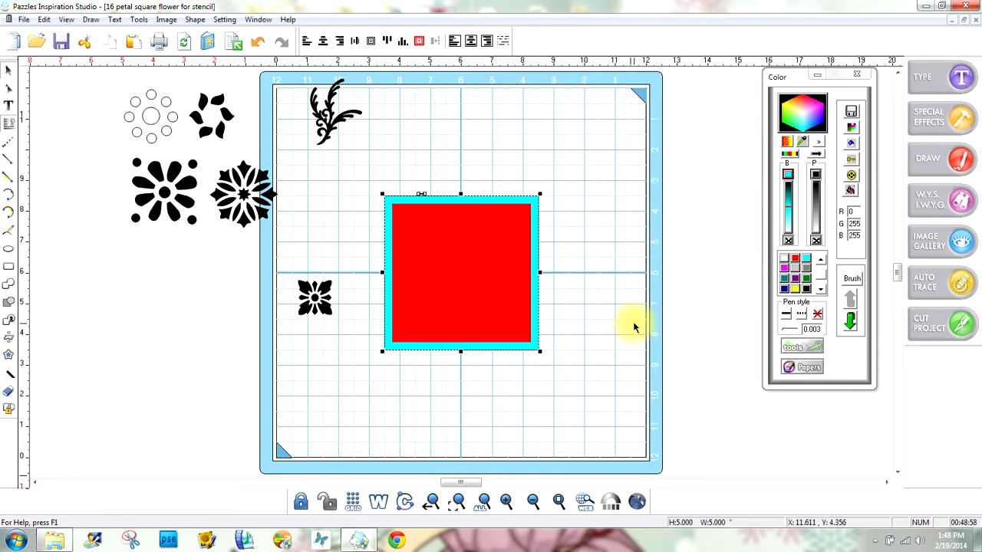
left_click(586, 283)
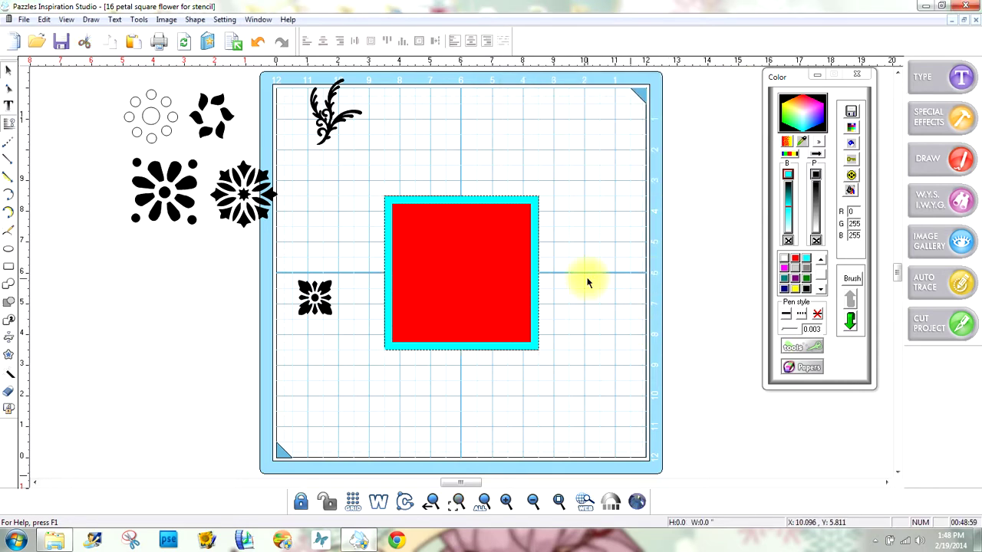
- Remove the fill from the red inner square and change its outline to a solid line style
left_click(456, 258)
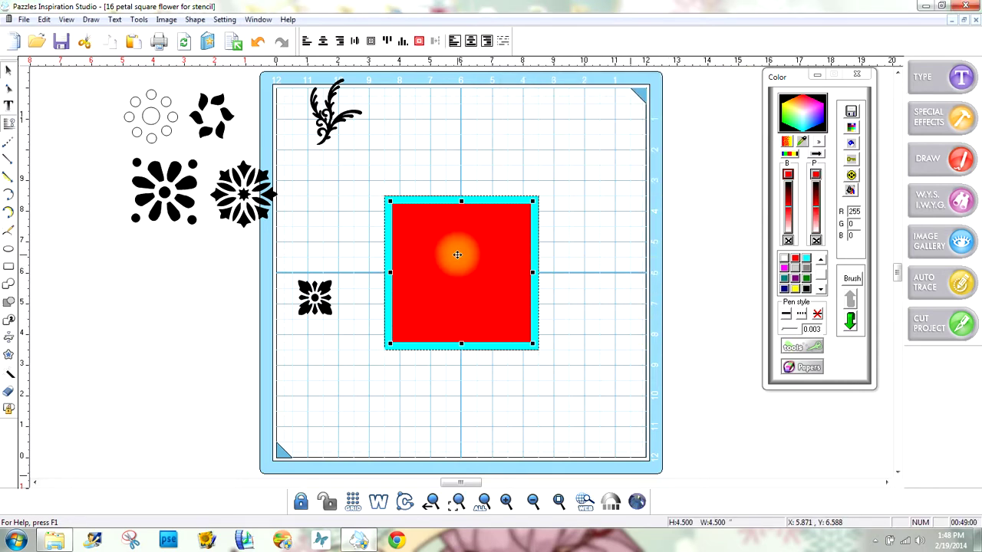
left_click(787, 241)
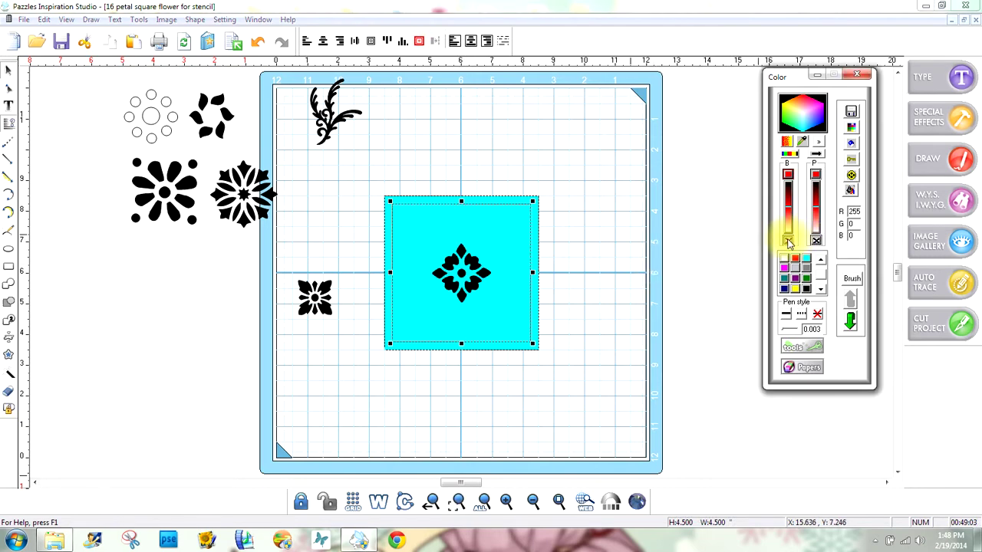
left_click(603, 305)
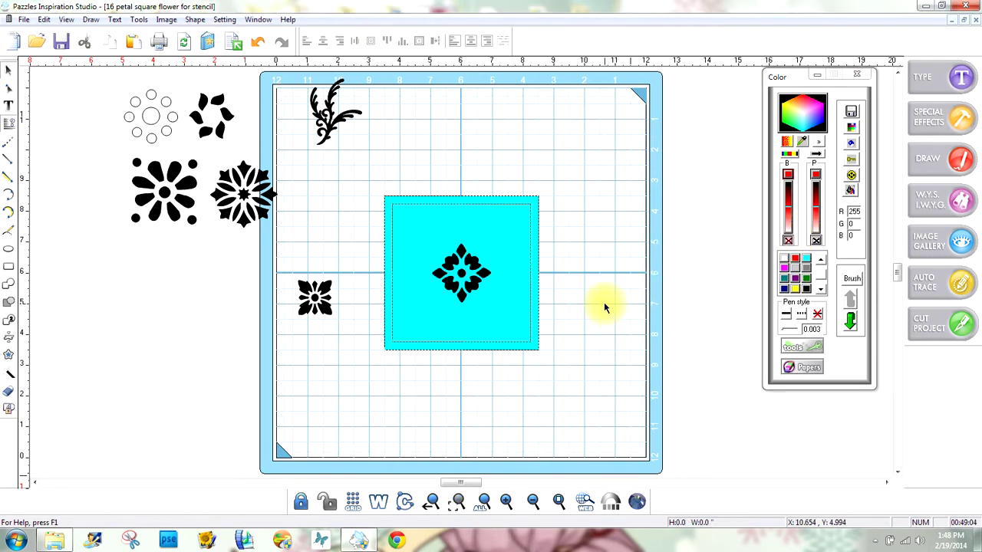
left_click(529, 263)
left_click(788, 316)
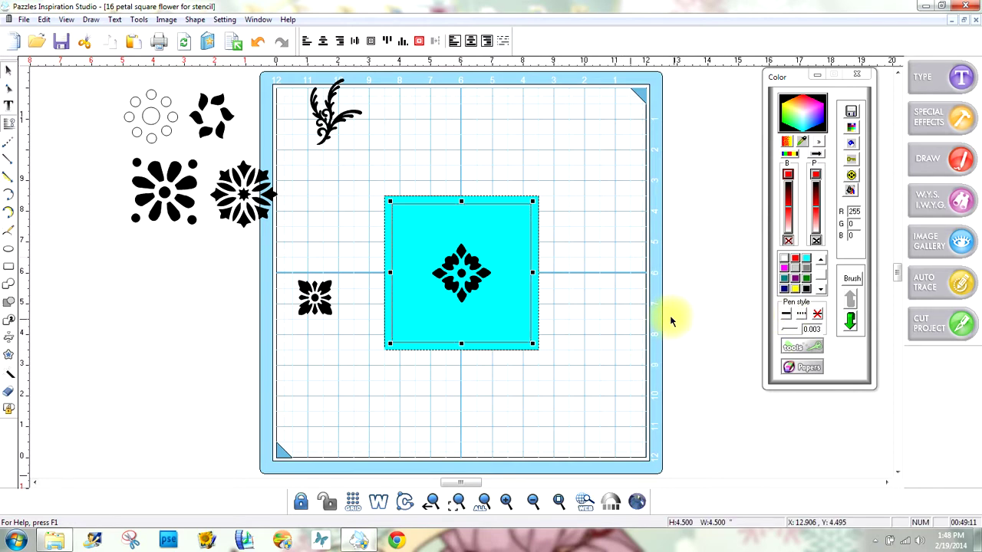
- Set the inner square's outline colour to a slightly lighter red with RGB 253, 41, 41
left_click(815, 219)
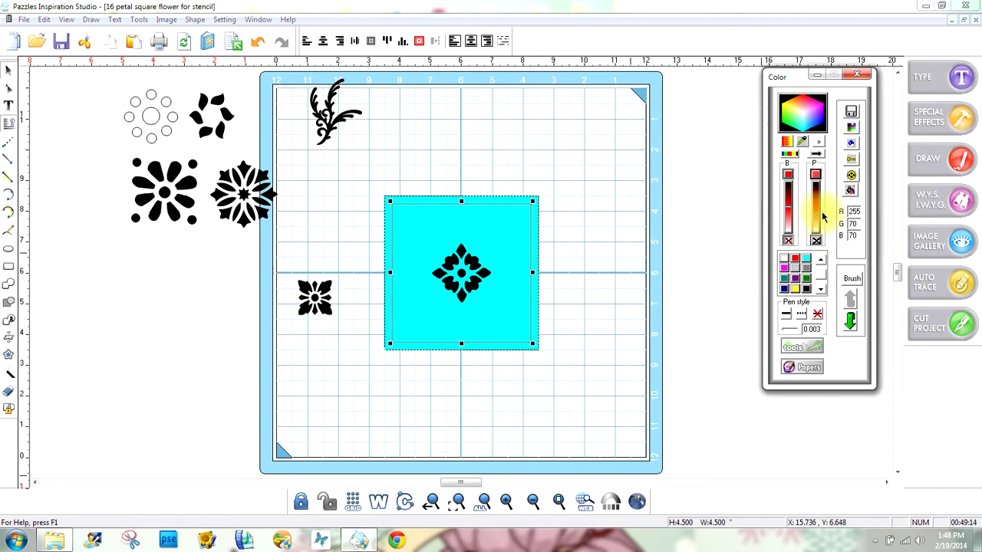
left_click(815, 222)
left_click(583, 278)
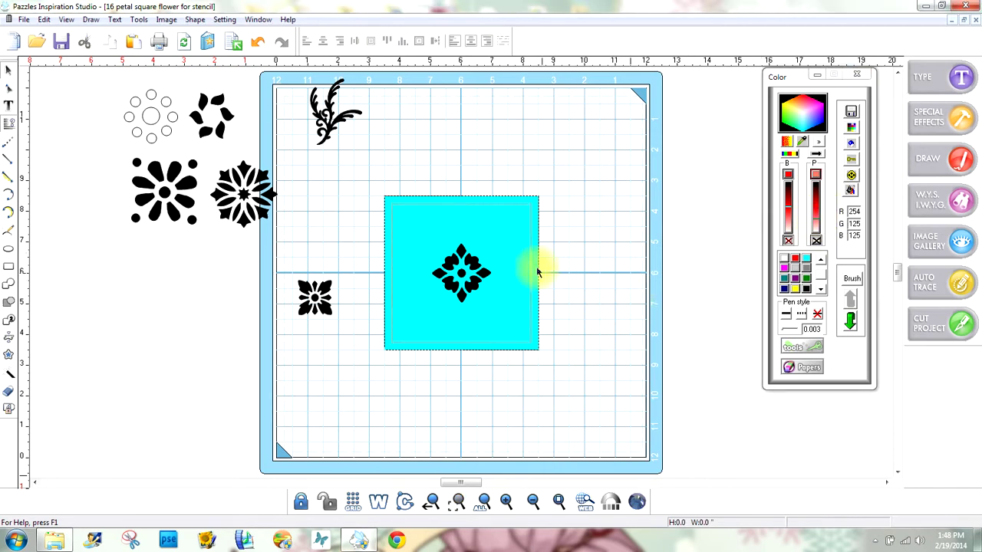
left_click(531, 257)
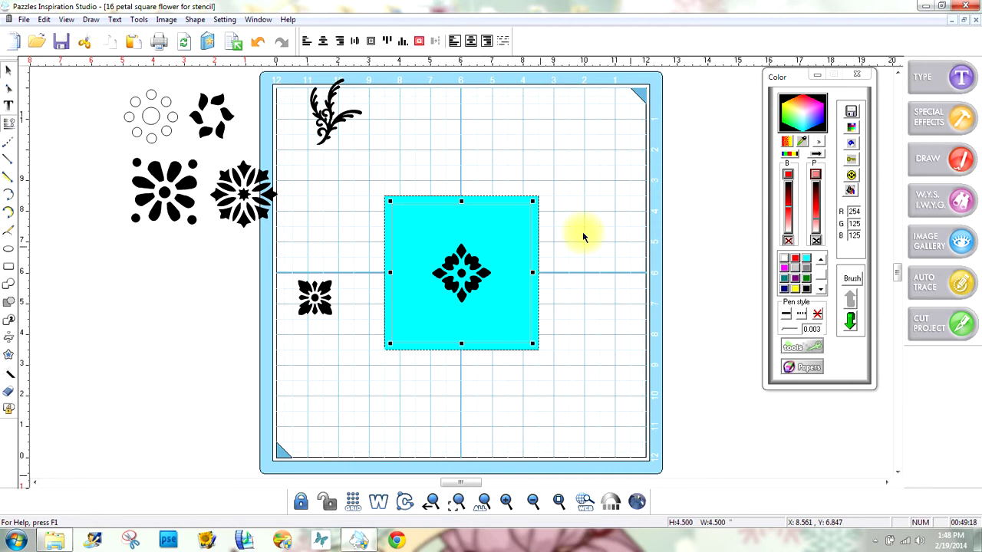
left_click(817, 217)
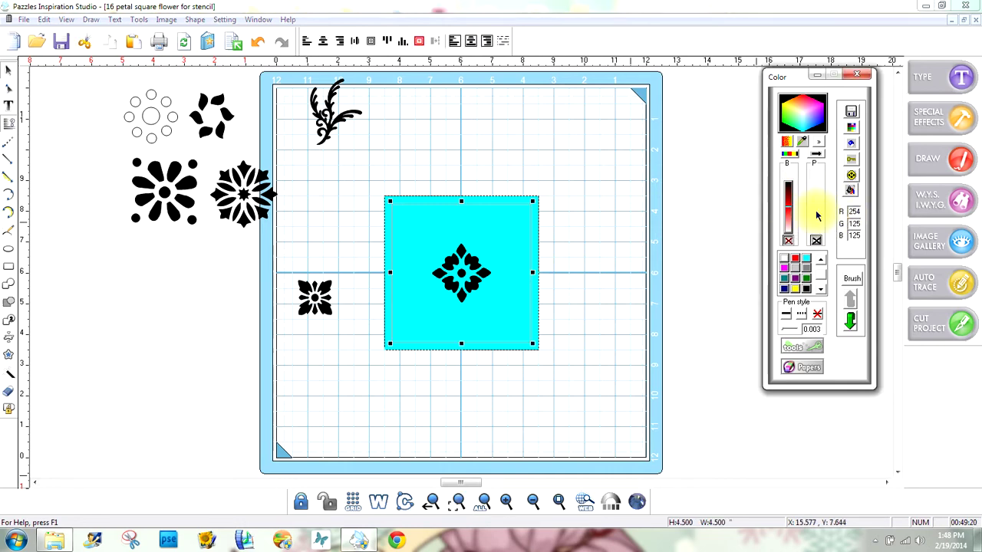
left_click(817, 217)
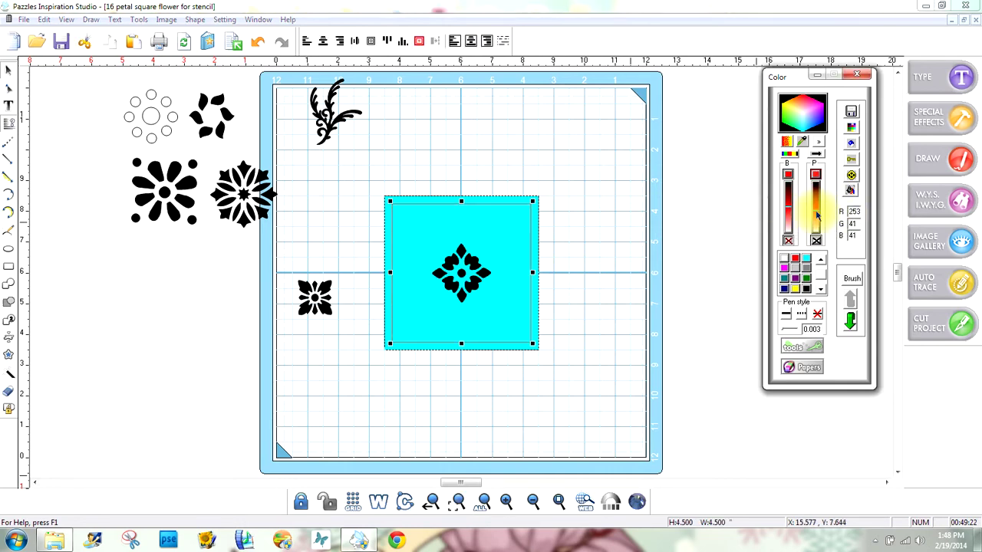
left_click(714, 325)
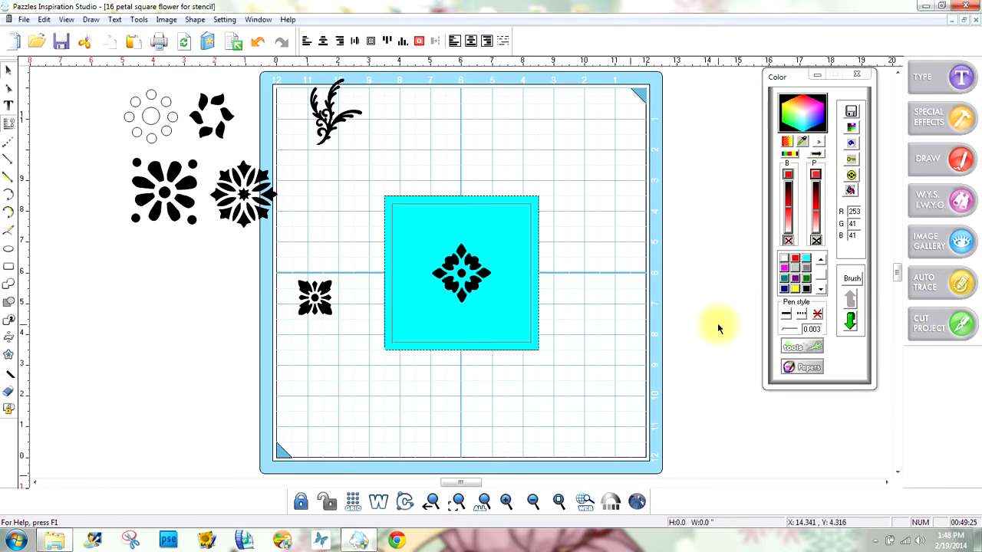
- Change the outer dashed square's fill colour to white
left_click(536, 277)
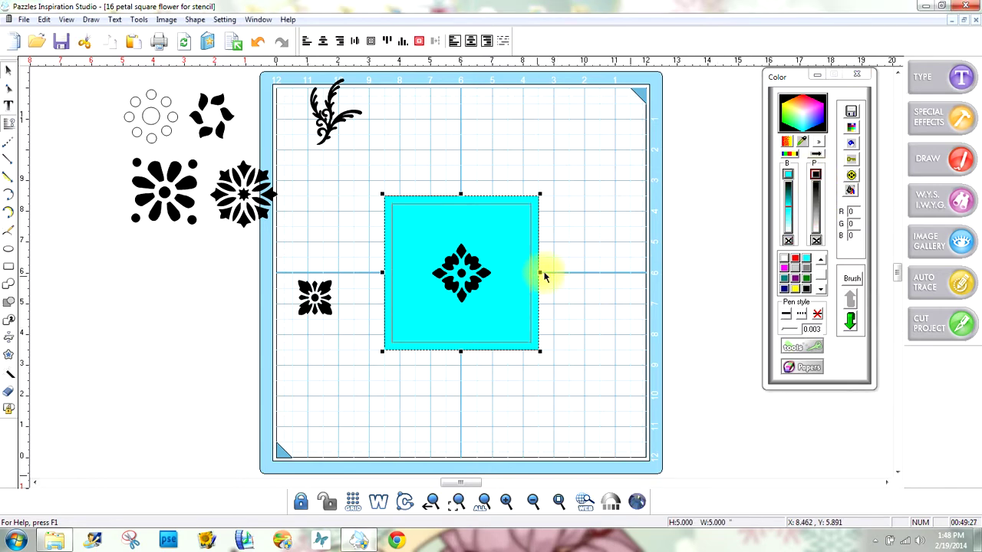
left_click(783, 260)
left_click(650, 326)
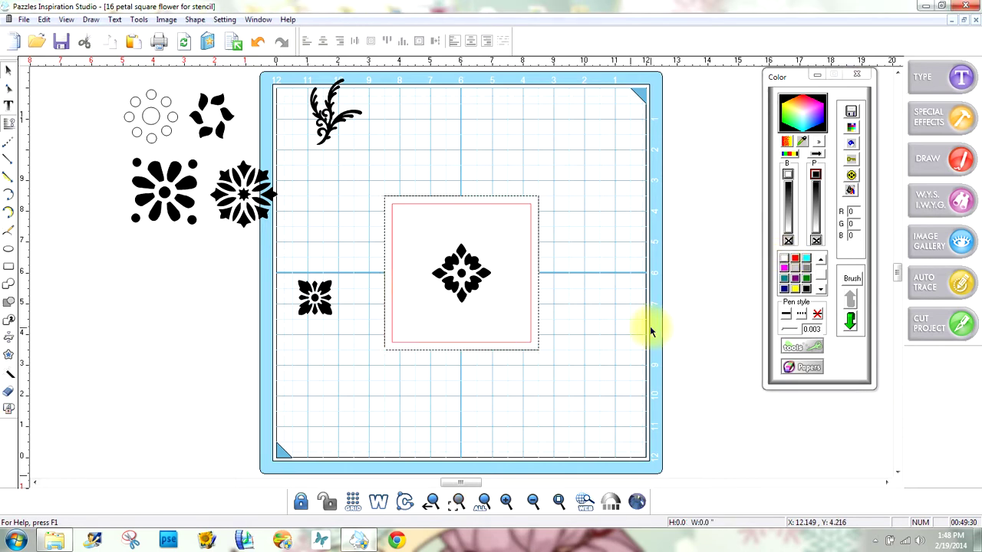
- Move the small square flower into the red guide square's lower-left corner, with its bounds against both guide lines
left_click(309, 297)
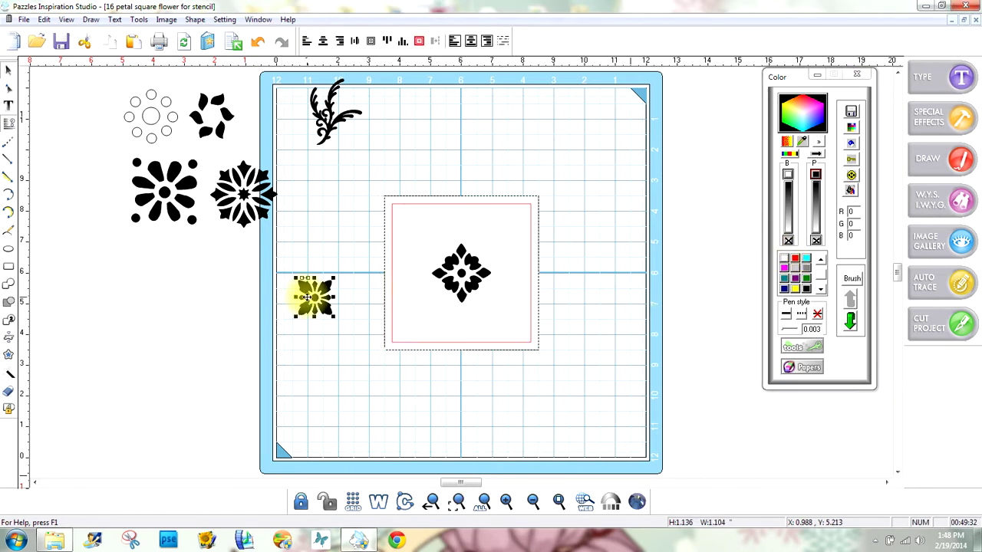
left_click_drag(309, 297, 403, 321)
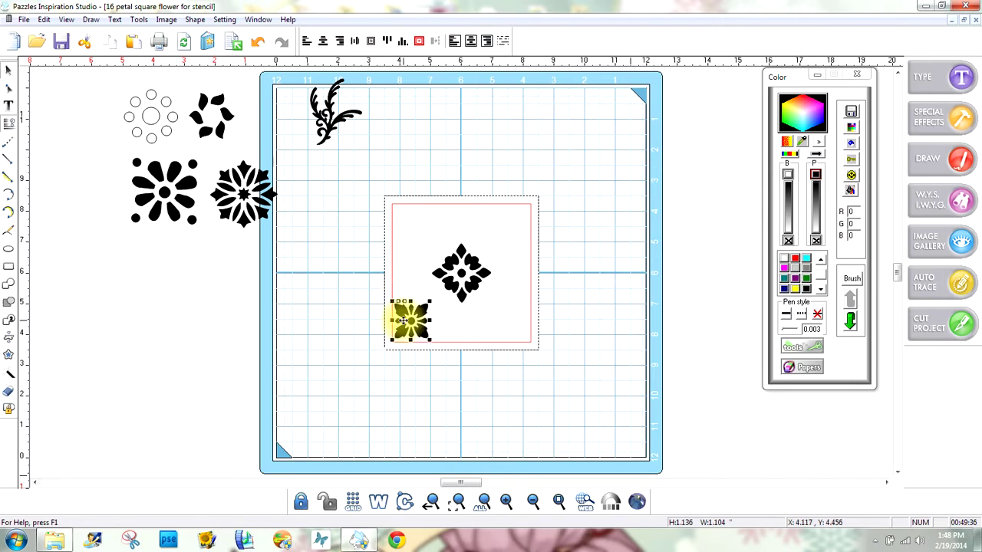
left_click(458, 501)
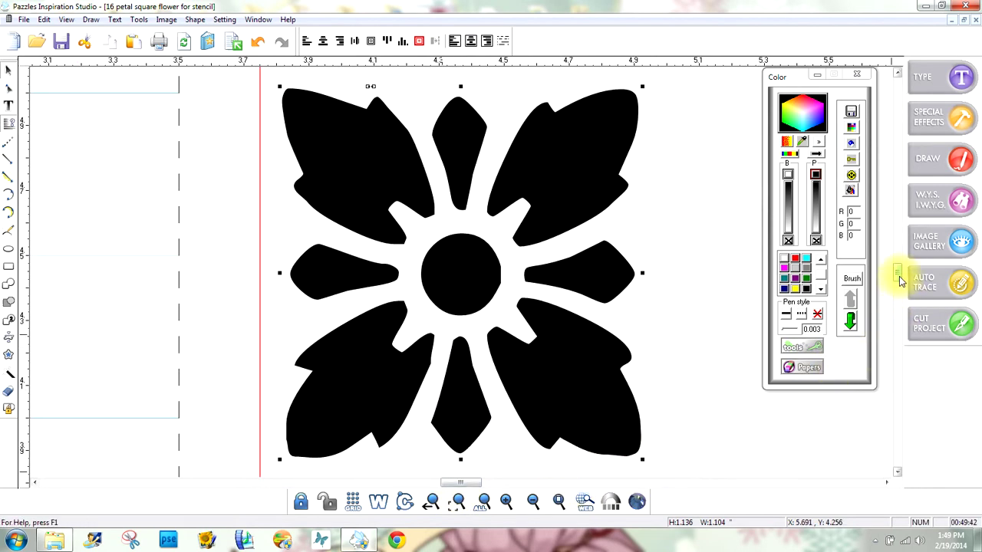
scroll(898, 276, "down", 3)
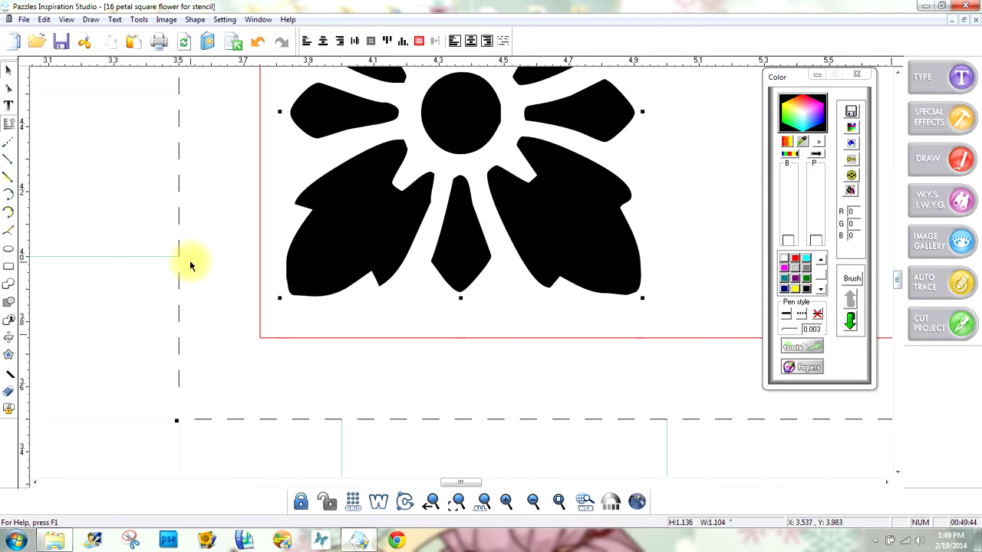
left_click(102, 287)
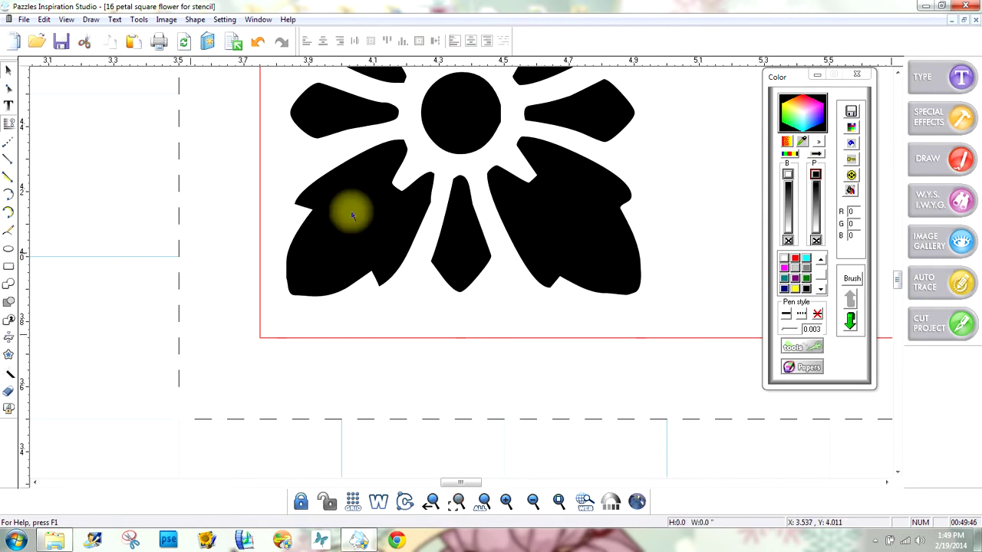
left_click(398, 215)
left_click_drag(402, 208, 383, 243)
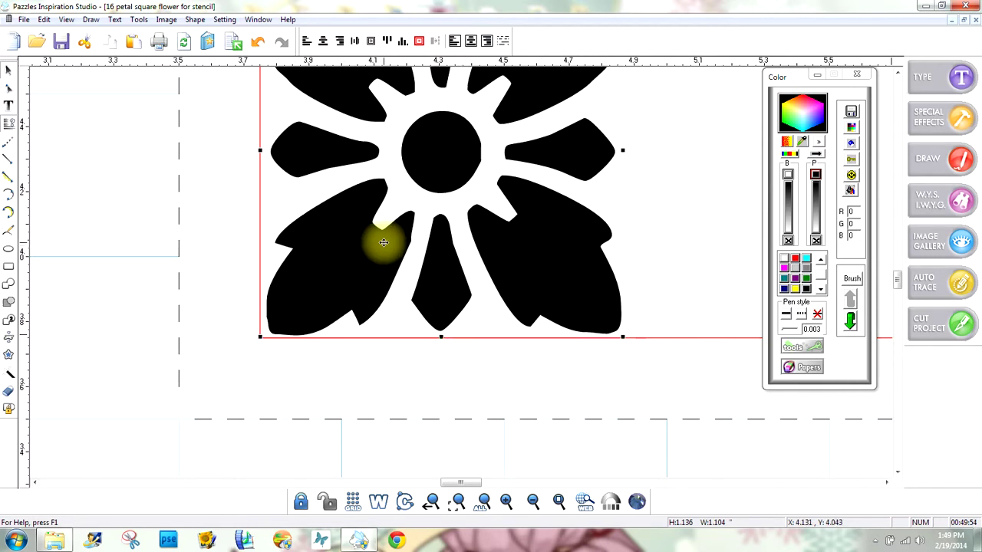
left_click(71, 262)
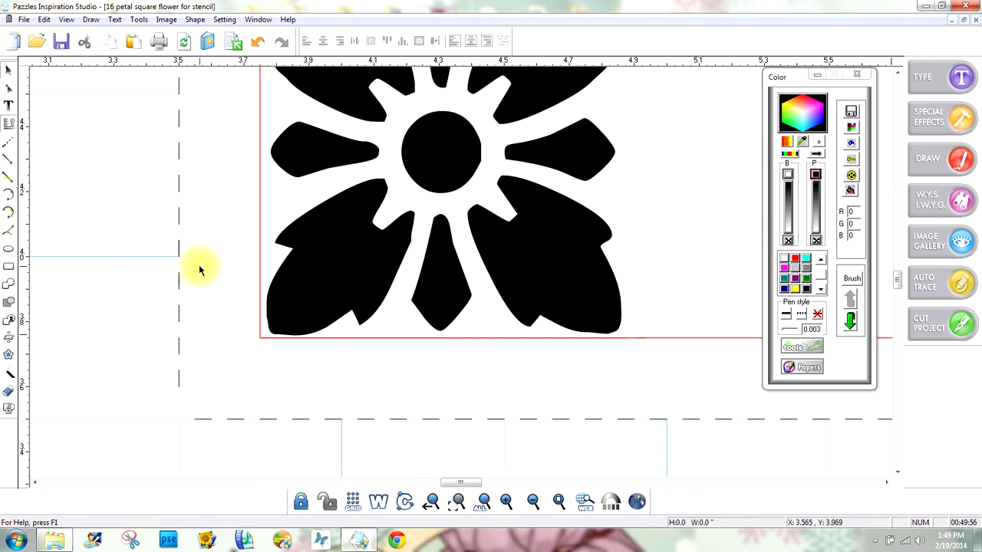
- Nudge the lower-left flower slightly down and left so its petals meet the red guide lines
left_click(323, 258)
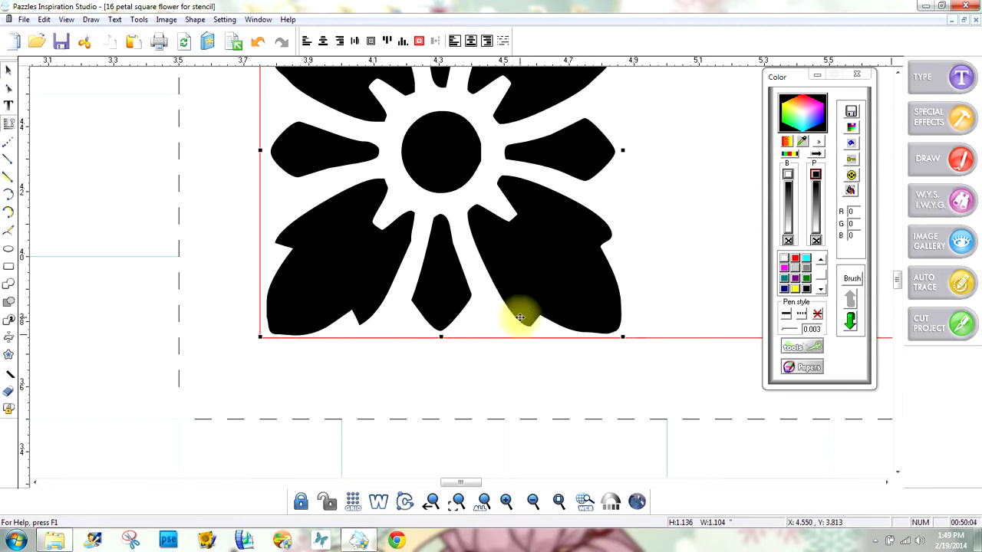
key("Down")
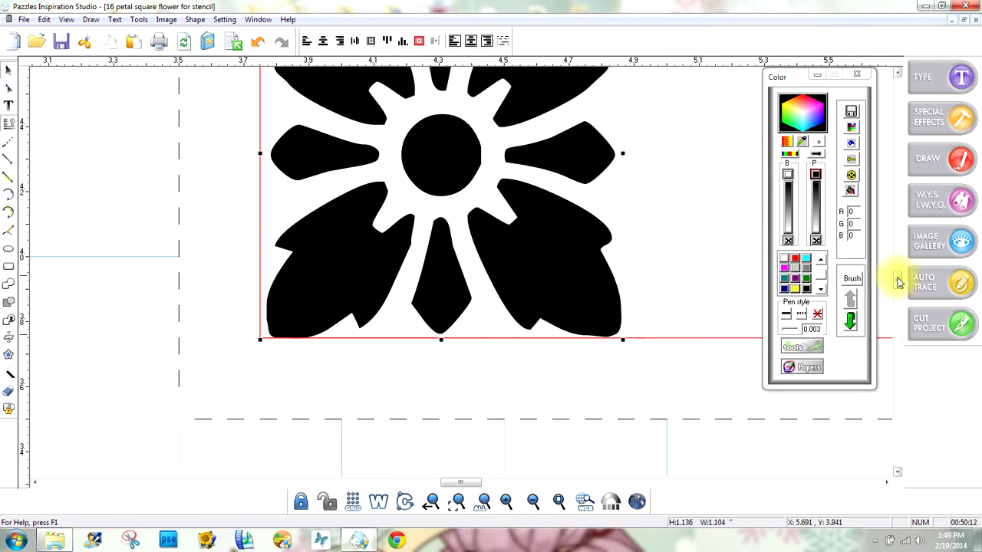
scroll(897, 282, "up", 2)
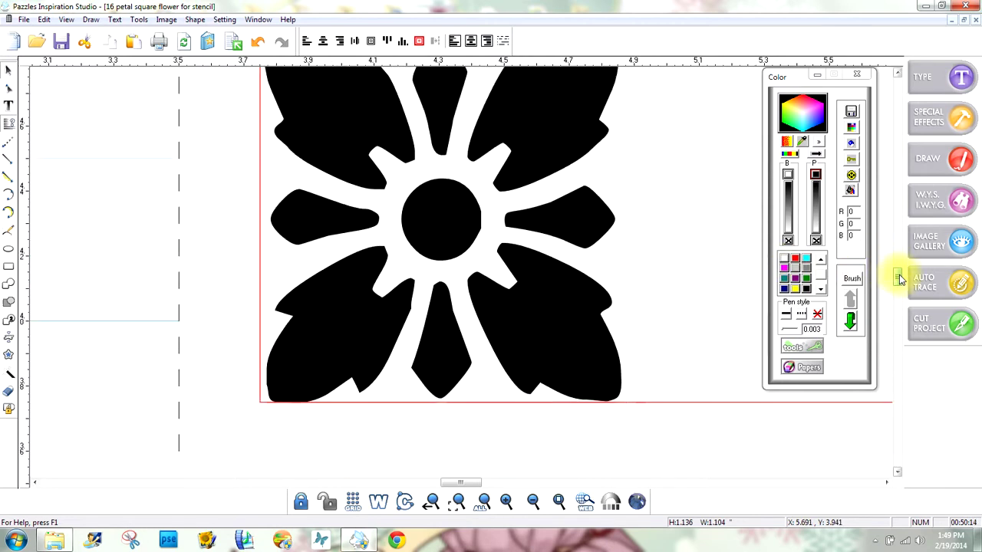
scroll(898, 279, "up", 2)
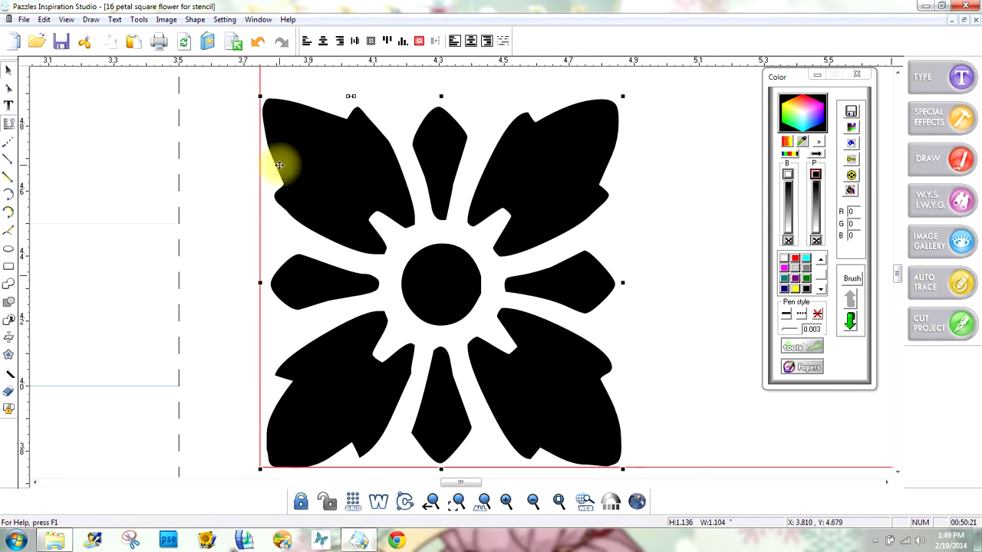
key("Left")
key("Left")
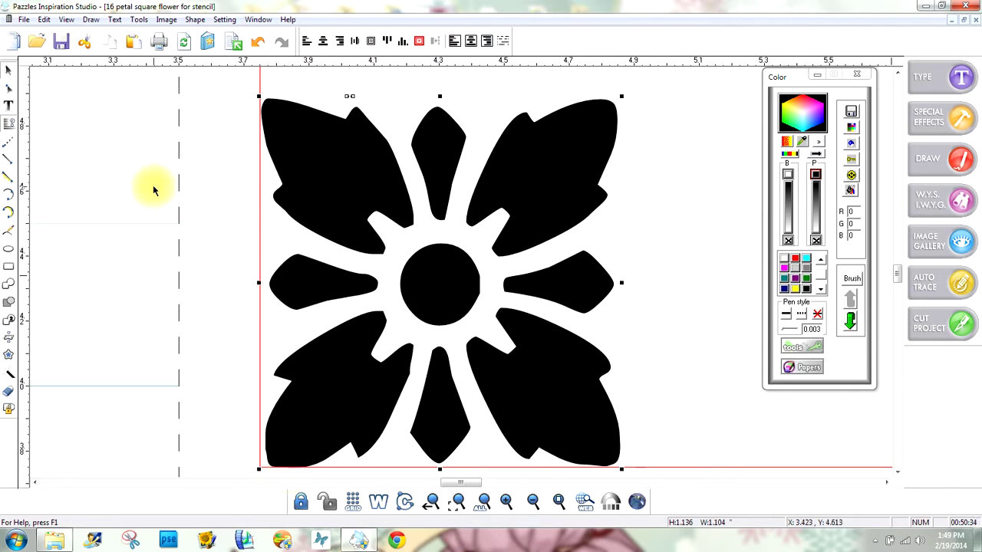
- Duplicate the lower-left flower straight up into the red guide square's upper-left corner
left_click(533, 501)
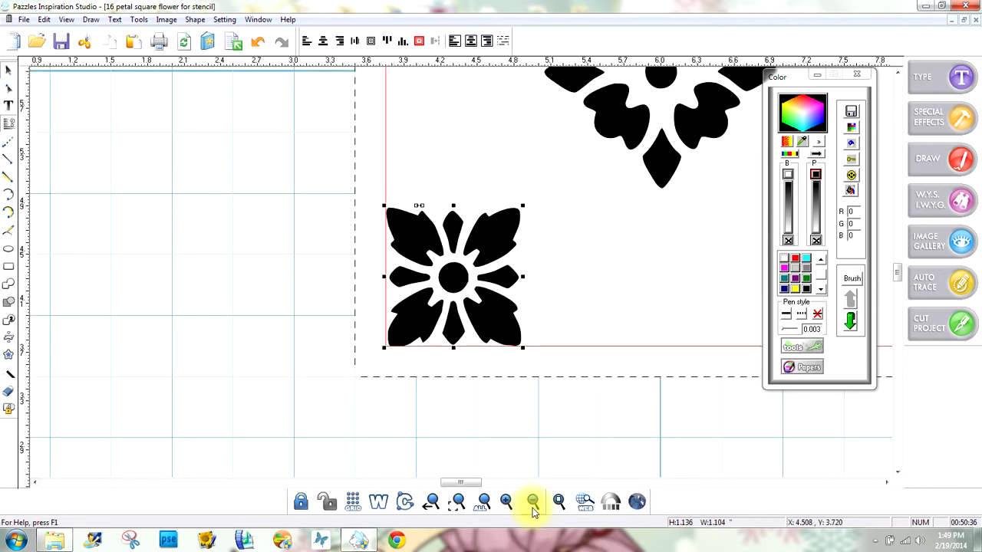
left_click(533, 501)
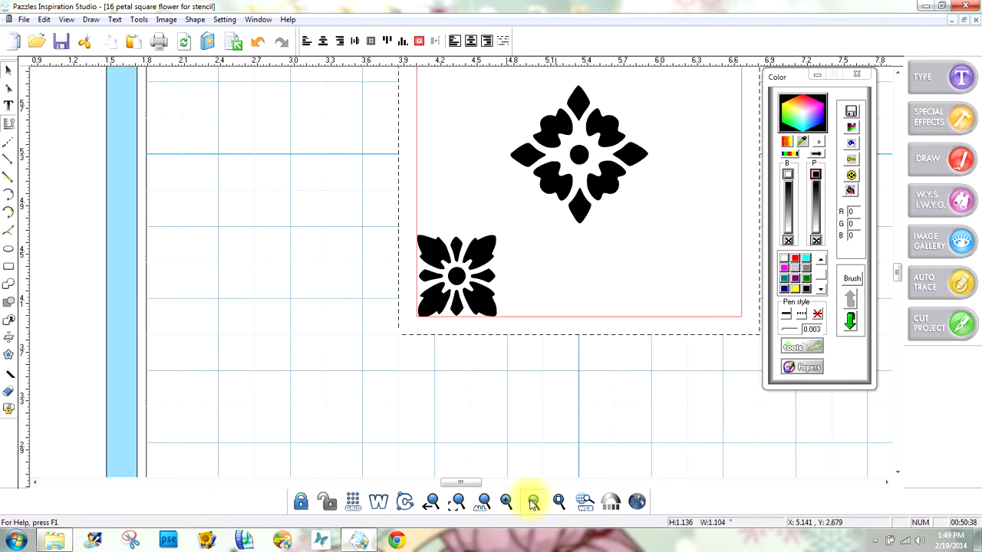
left_click_drag(898, 274, 898, 266)
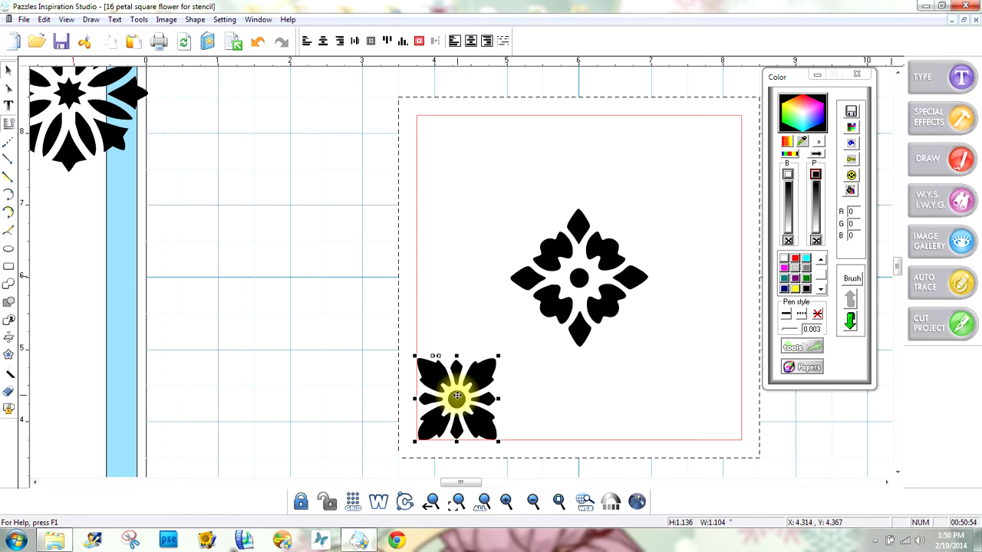
left_click_drag(457, 396, 471, 152)
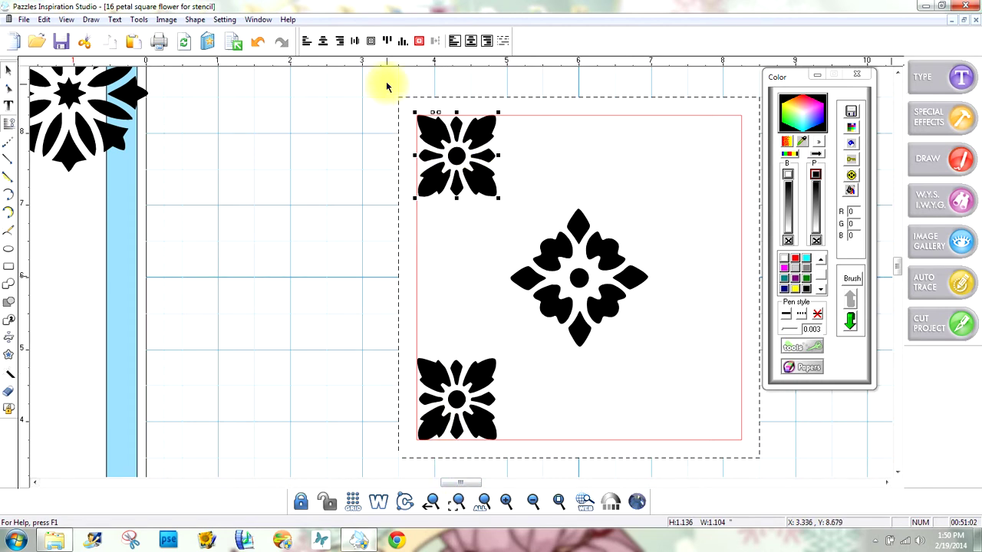
- Move both left corner flowers together to the guide's right corners and place a duplicate of the pair back in the left corners
left_click_drag(386, 83, 515, 453)
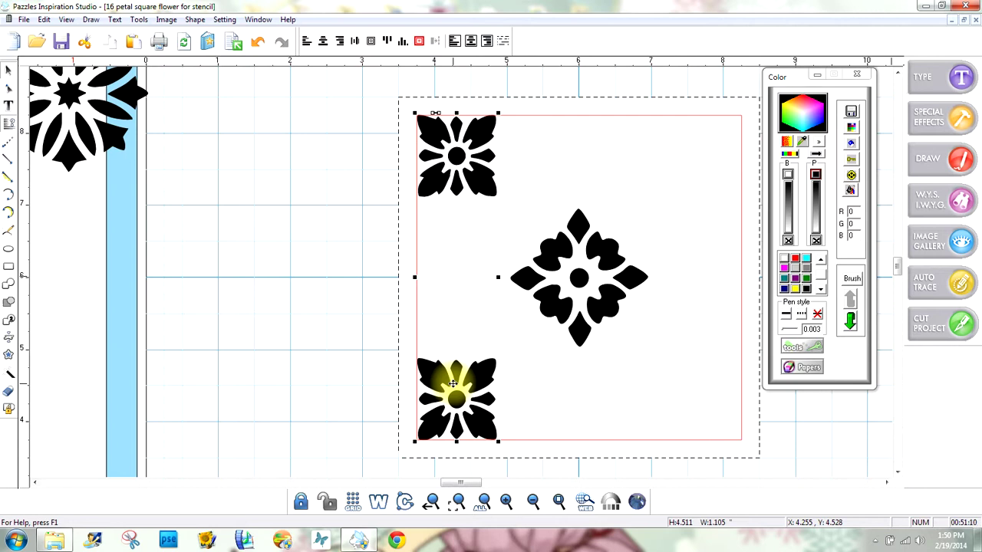
left_click_drag(454, 384, 700, 380)
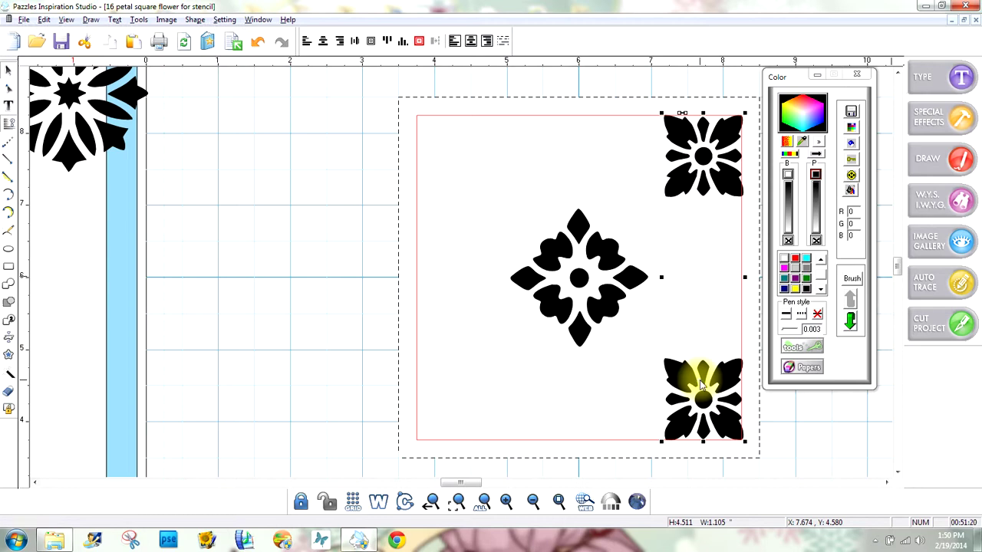
key("alt+d")
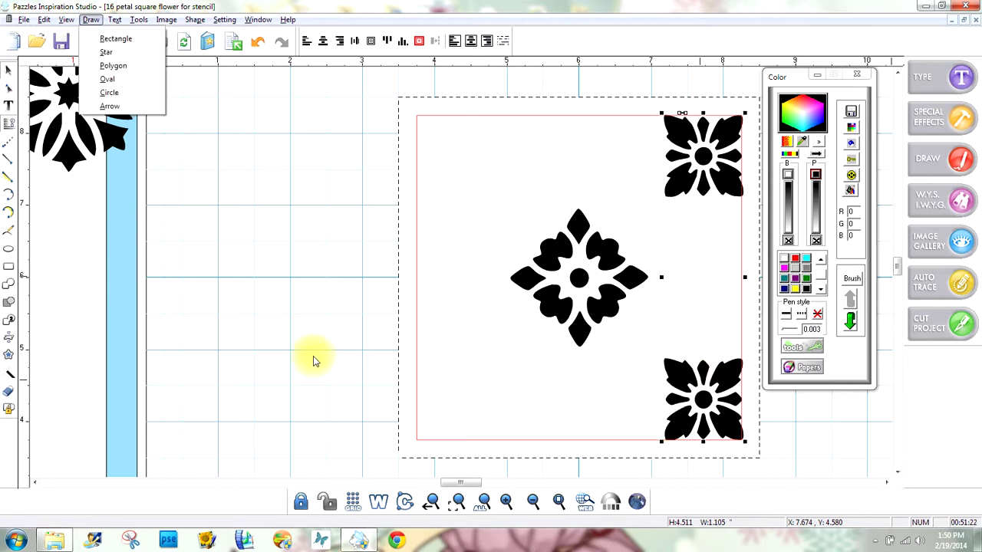
left_click(232, 317)
left_click(232, 317)
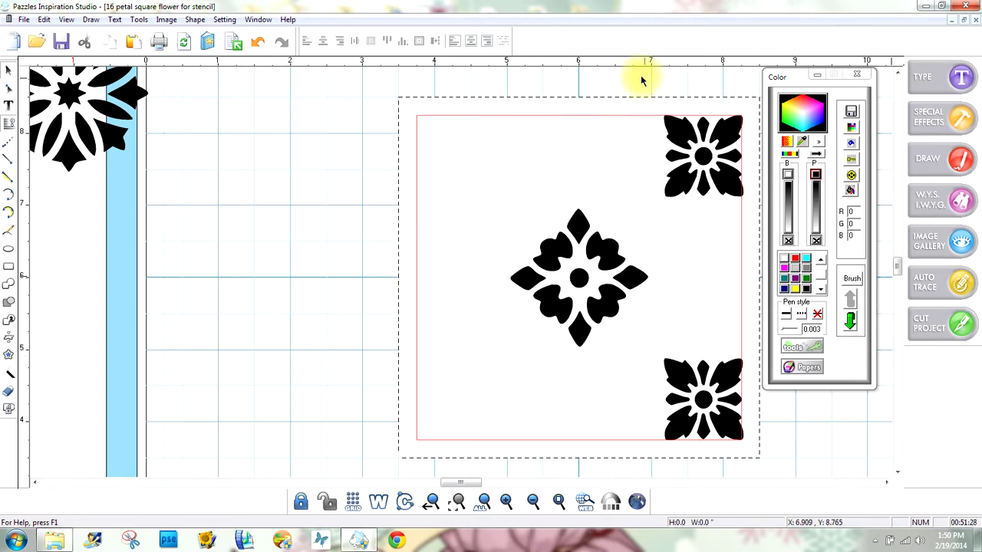
left_click_drag(642, 79, 824, 485)
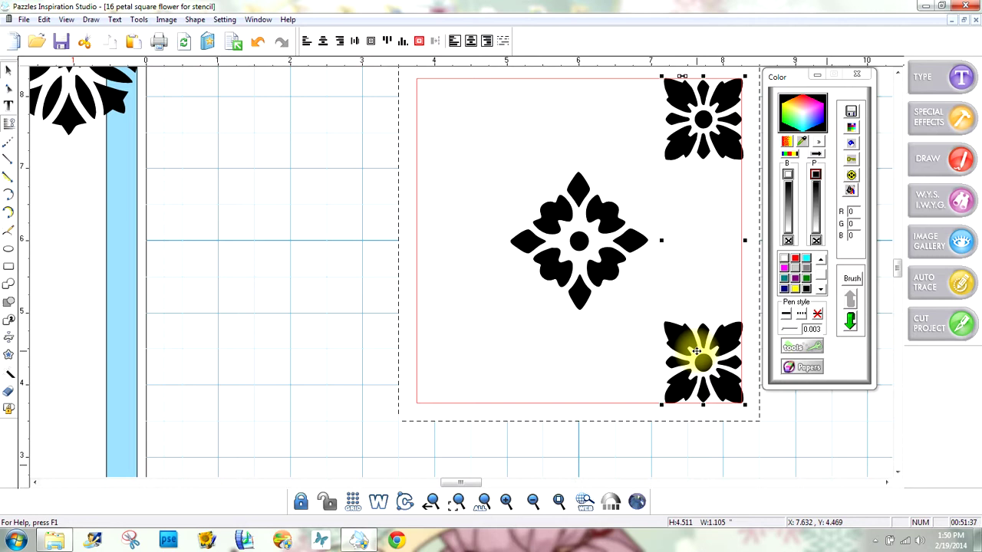
left_click_drag(696, 351, 449, 380)
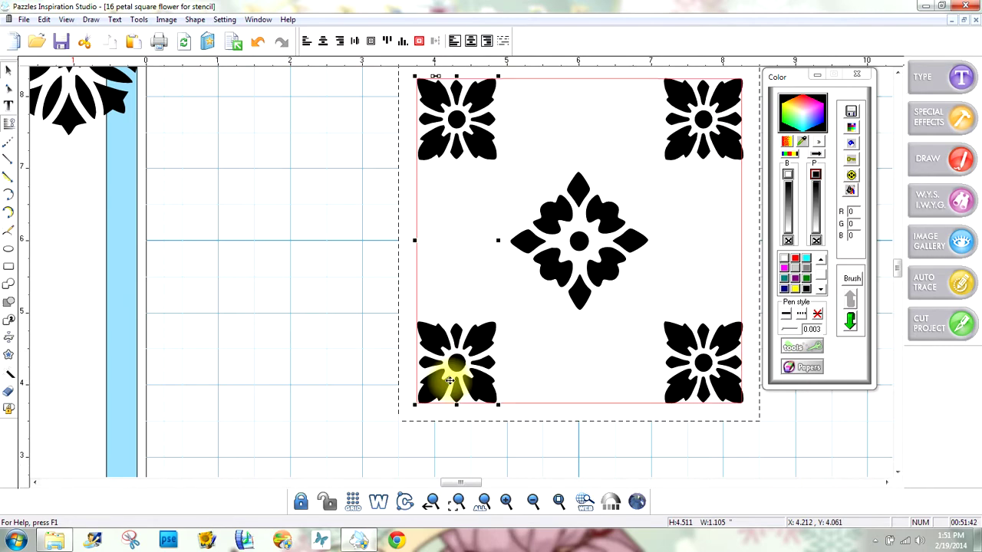
- Nudge the two right corner flowers together slightly left to fit inside the red guide, and check their alignment up close
left_click(506, 503)
left_click_drag(359, 280, 479, 422)
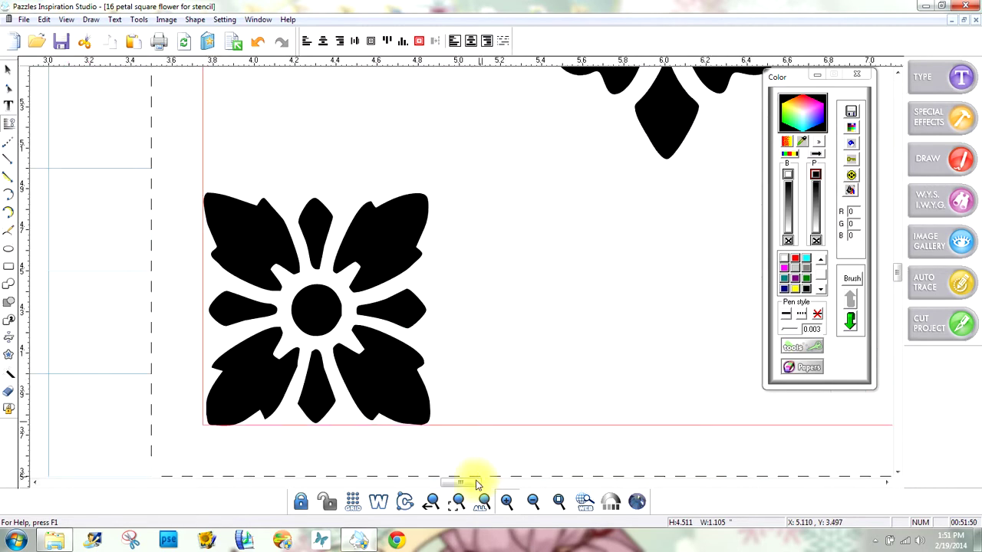
left_click_drag(465, 482, 494, 490)
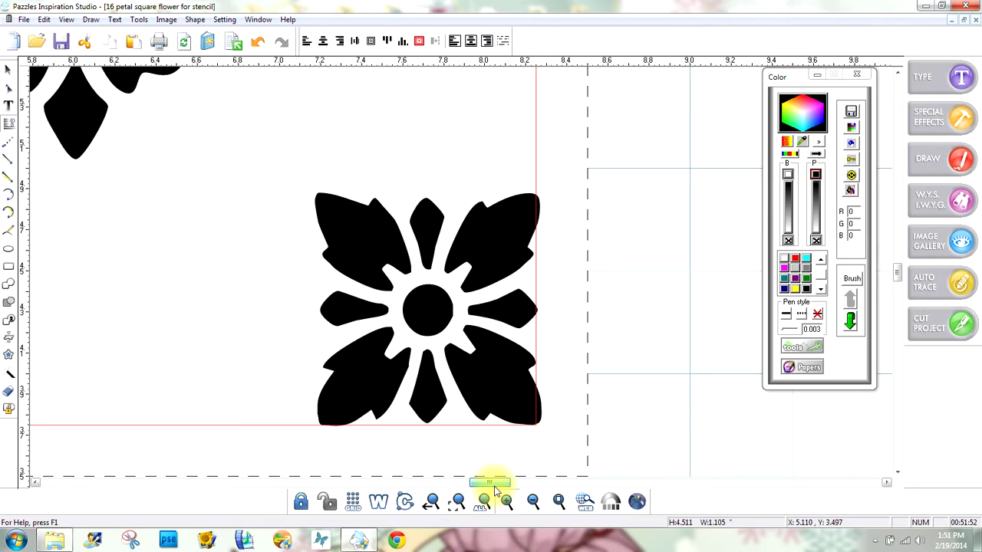
left_click(535, 503)
left_click(534, 503)
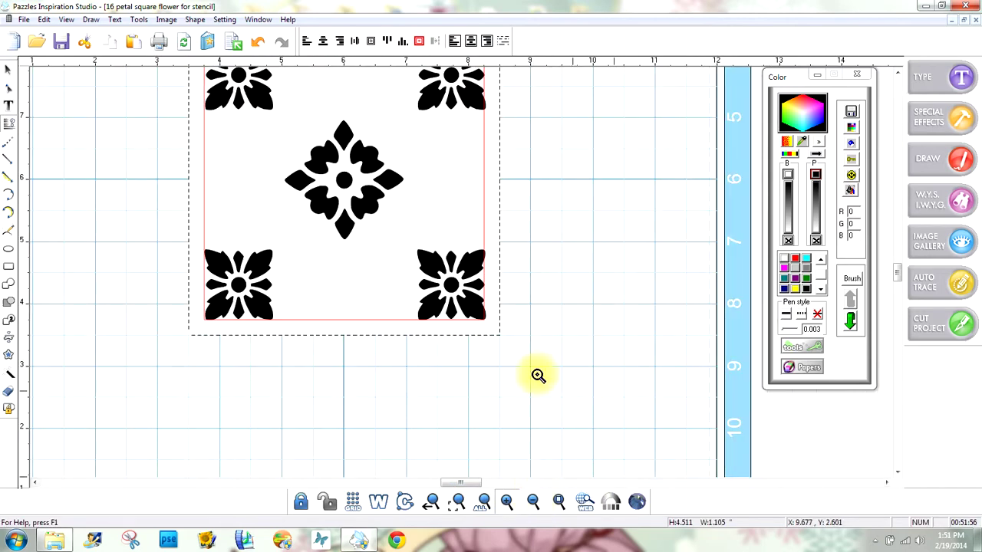
left_click(8, 69)
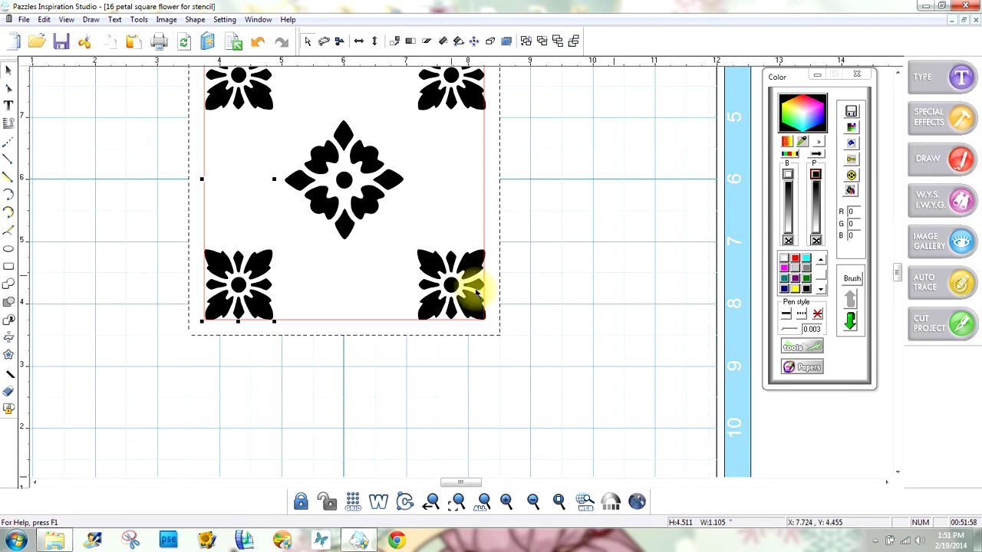
left_click_drag(551, 405, 390, 47)
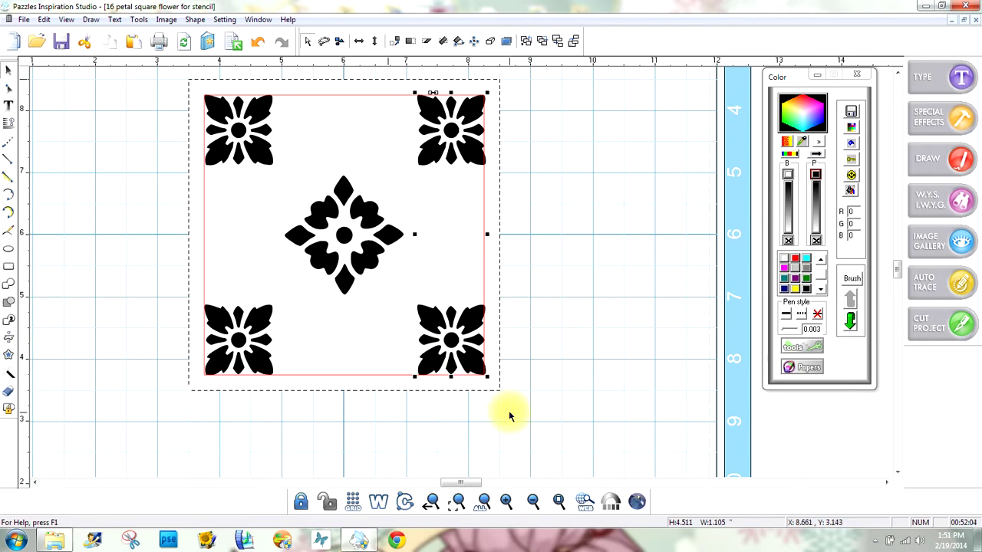
key("Left")
key("Left")
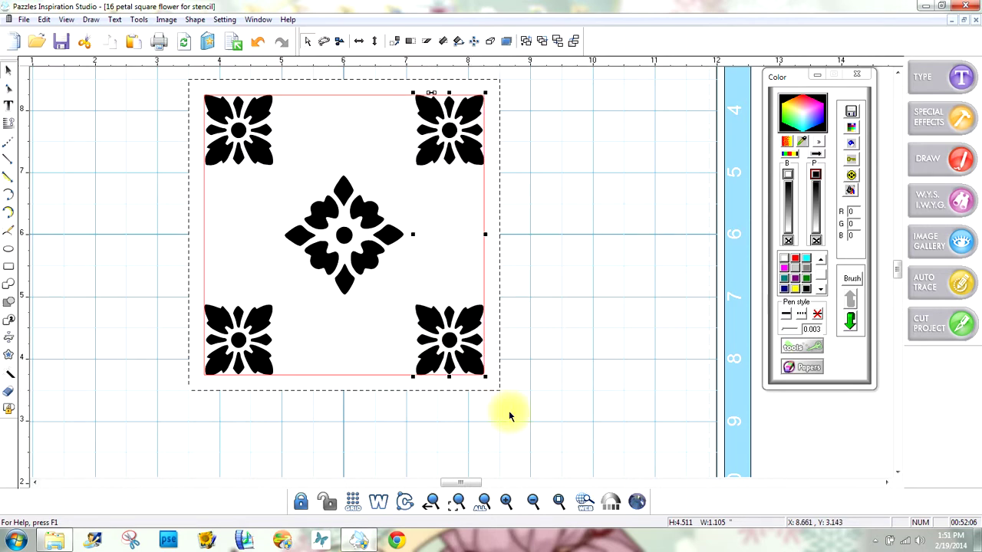
left_click(507, 501)
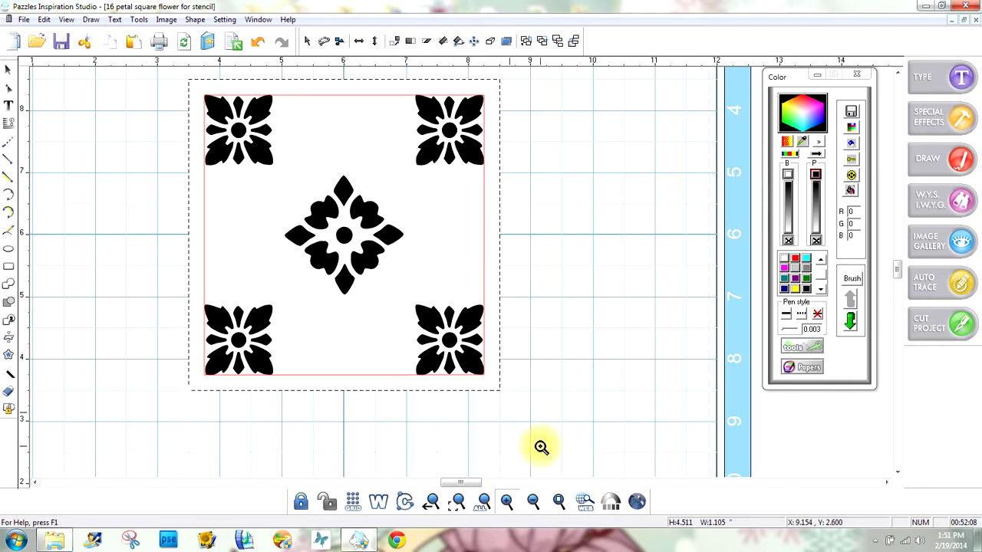
left_click(391, 285)
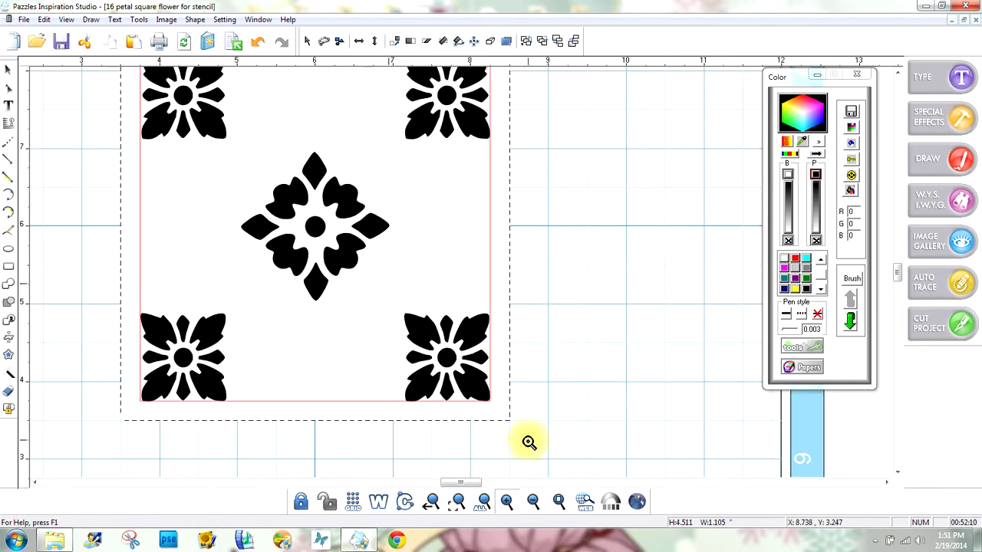
left_click(399, 315)
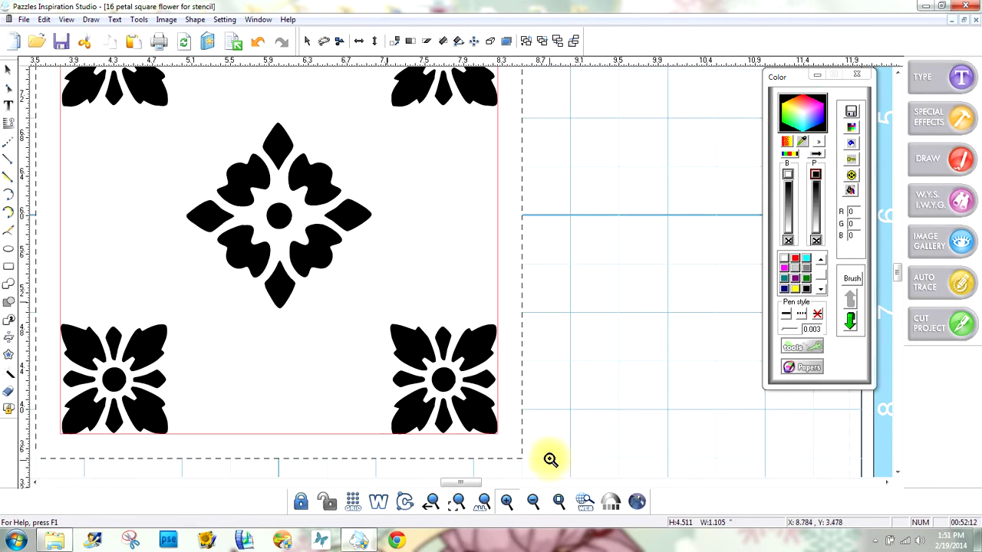
left_click(339, 289)
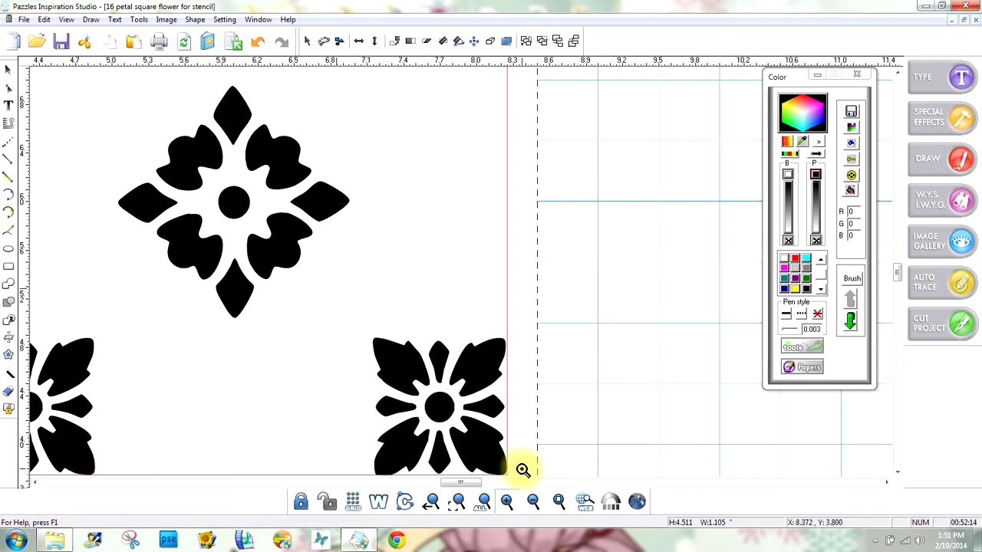
left_click(559, 501)
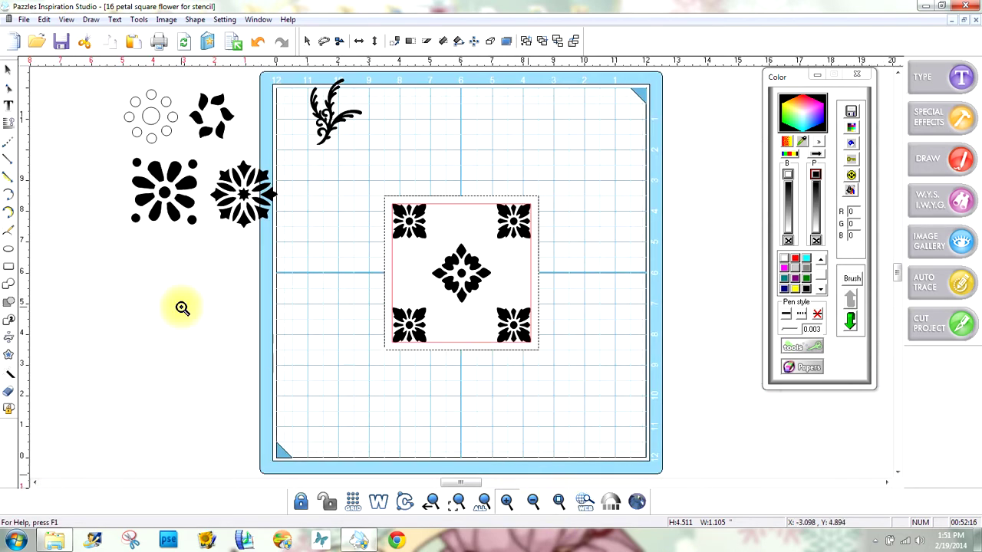
- Delete the red guide square from inside the dashed square
left_click(7, 69)
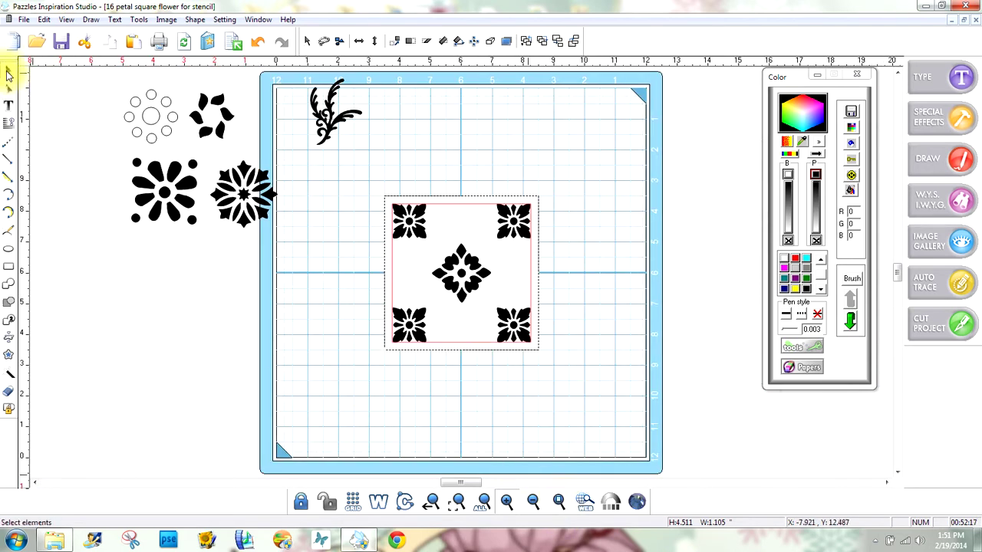
left_click(90, 299)
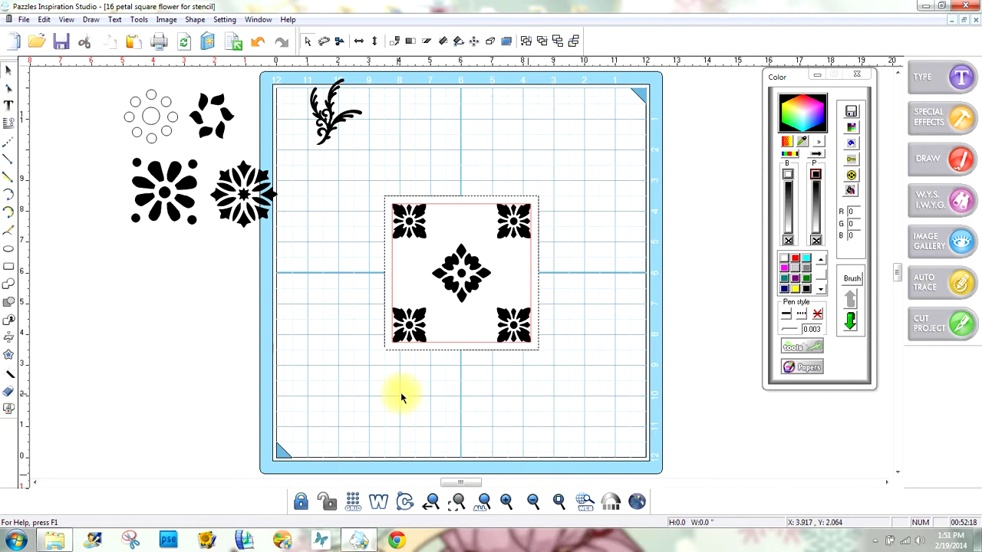
left_click(470, 346)
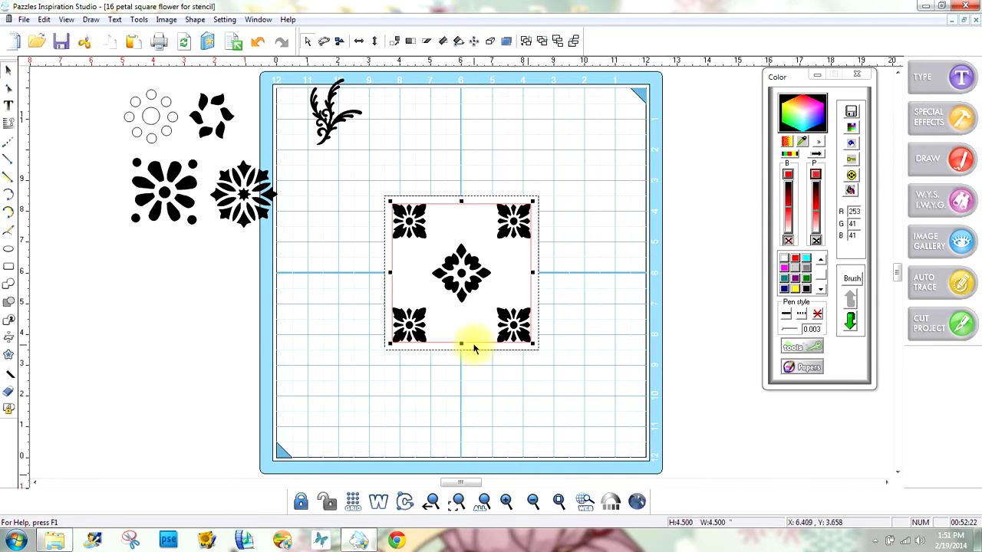
left_click(473, 348)
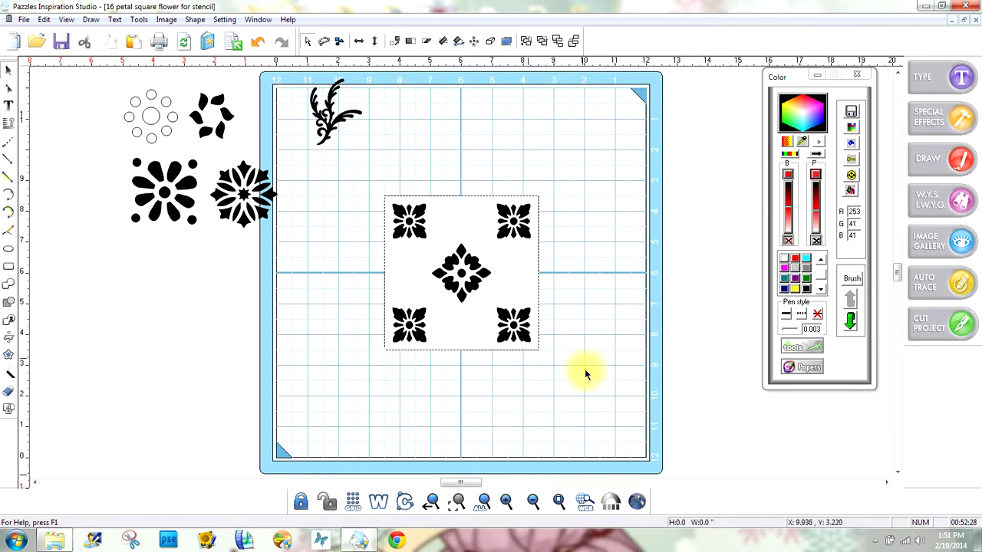
- Try combining the dashed square with all five flowers into one solid stencil shape, and undo it
left_click_drag(581, 375, 346, 168)
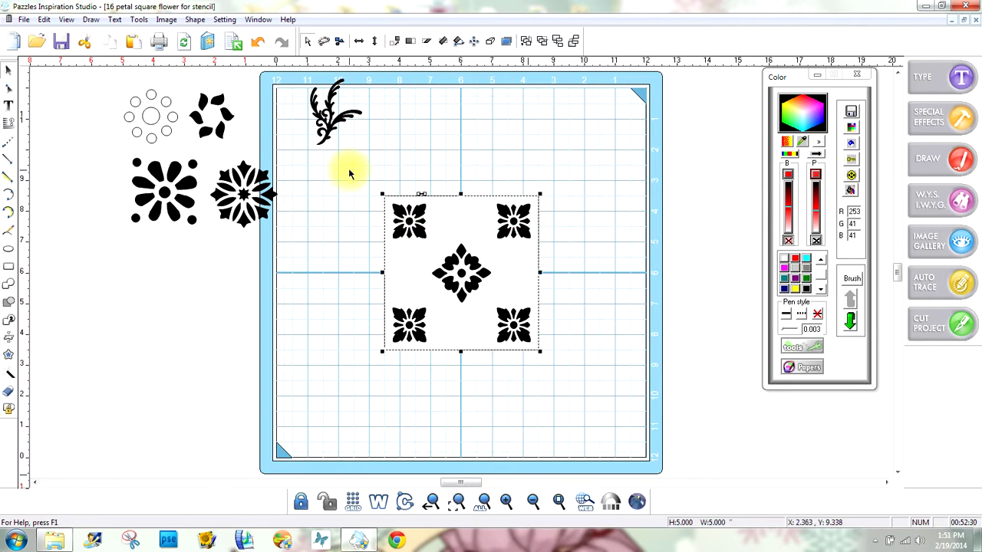
left_click(13, 410)
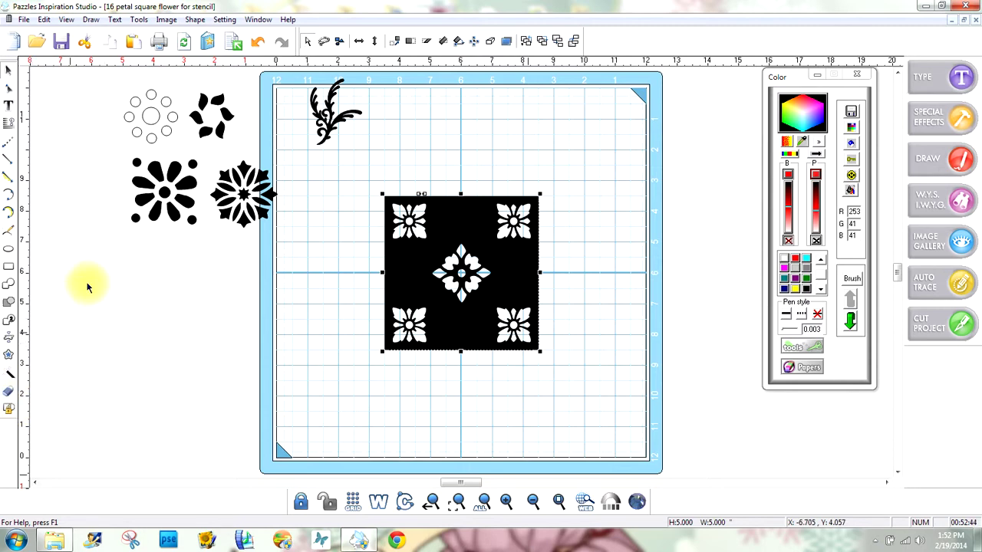
left_click(256, 42)
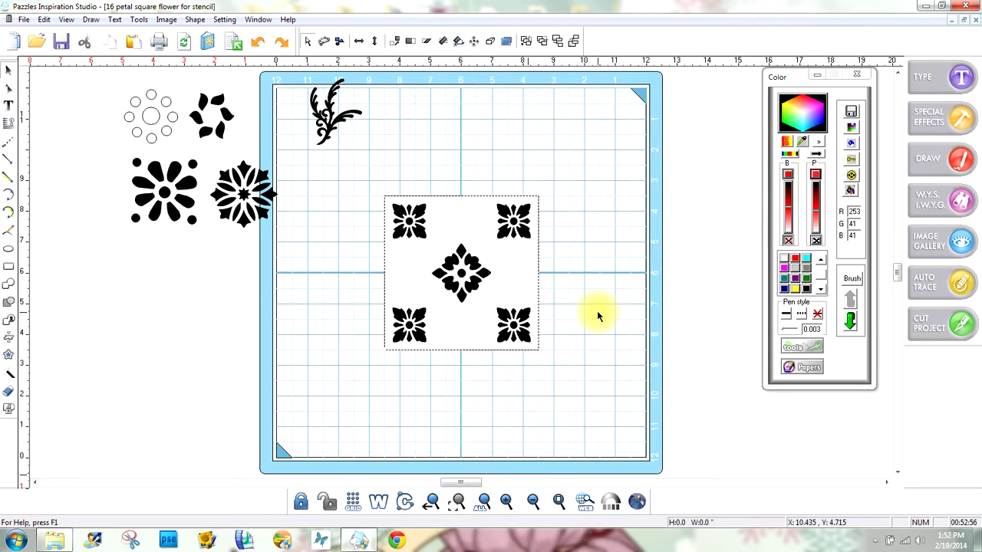
- Draw a thin vertical rectangle about 0.1 in wide and 1.85 in high between the two left corner flowers
left_click(8, 267)
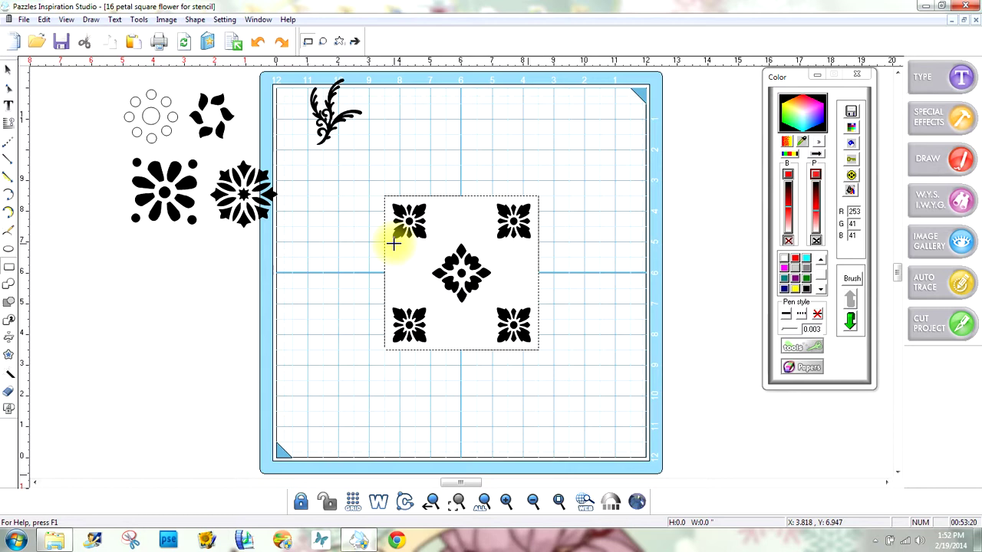
left_click_drag(393, 243, 397, 301)
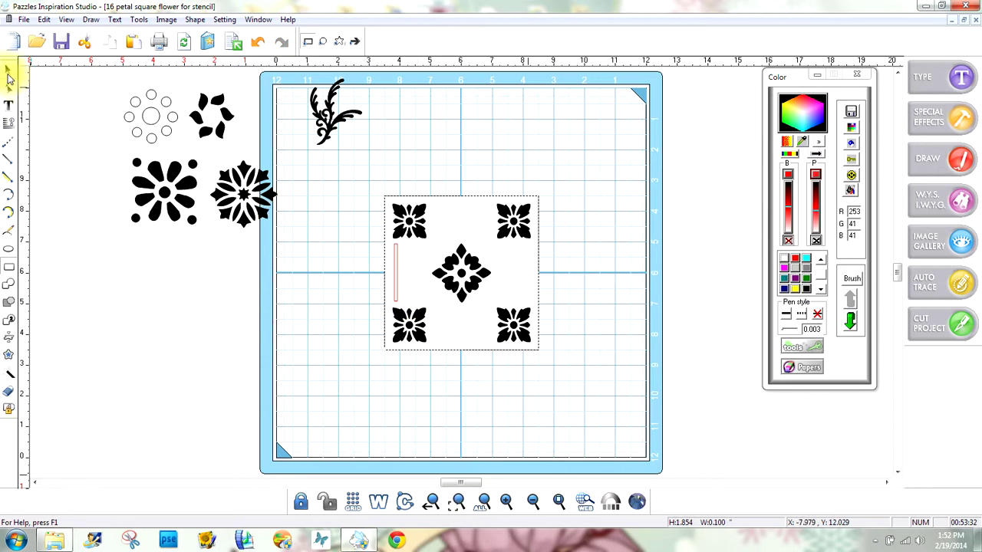
left_click(10, 73)
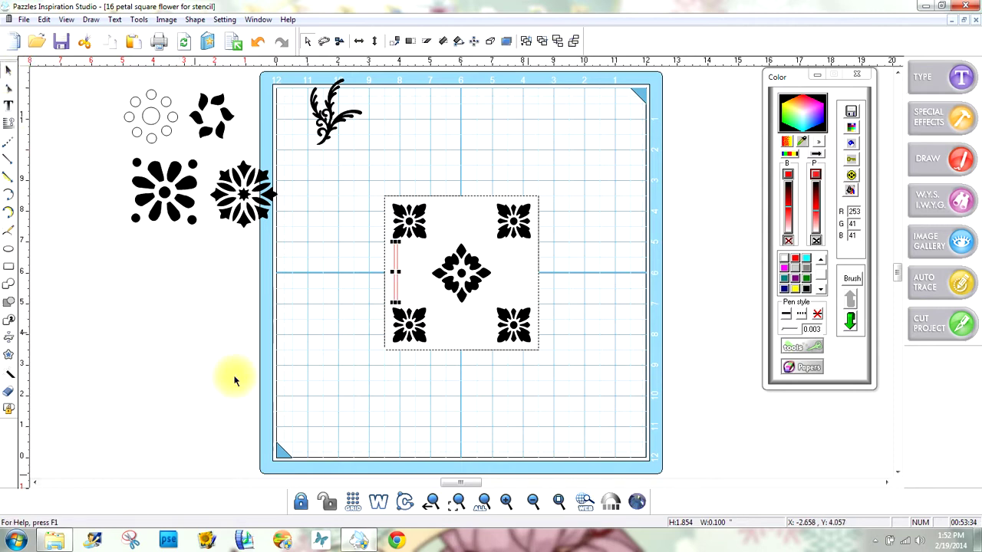
left_click(395, 278)
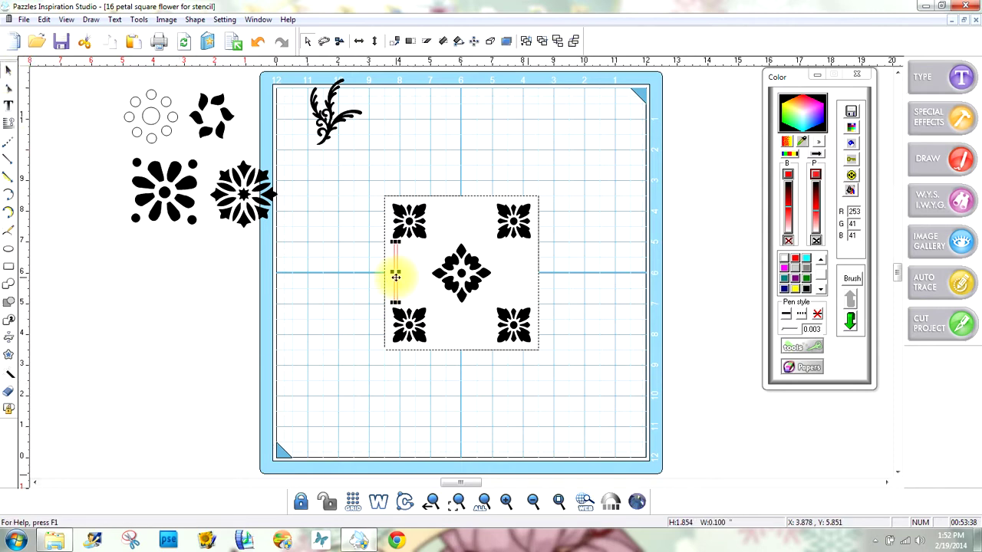
- Multiply the thin rectangle into 2 additional copies towards the right with 0.1 horizontal spacing
right_click(395, 277)
left_click(447, 447)
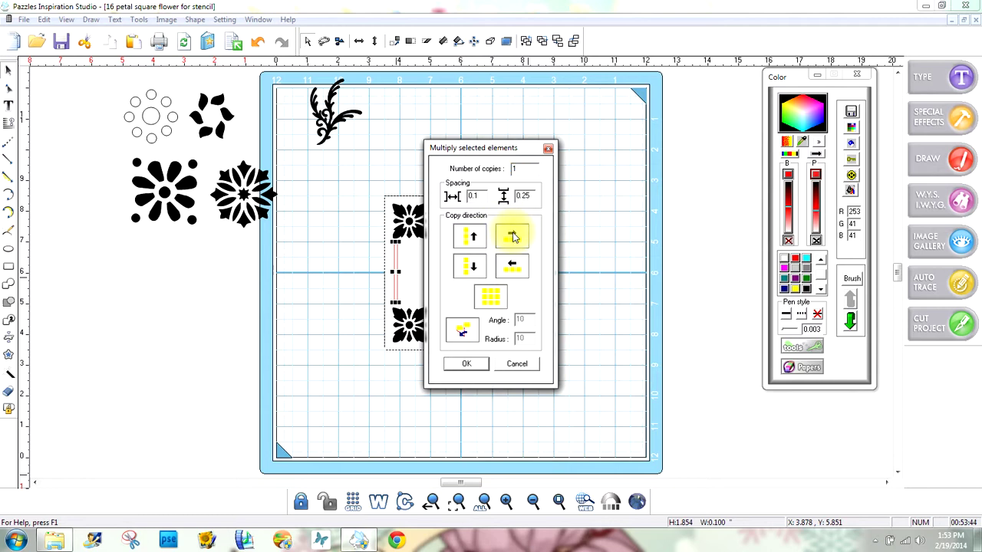
double_click(514, 169)
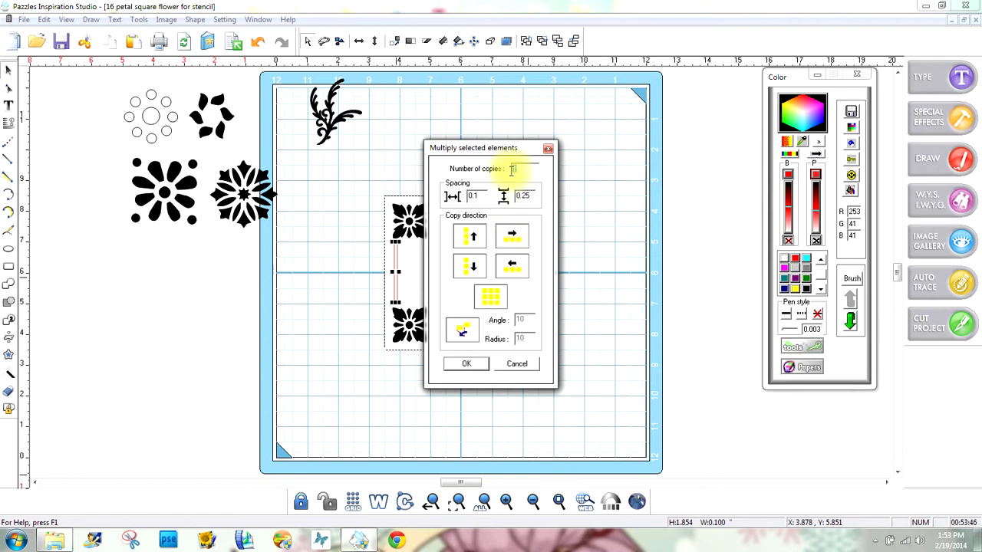
type("2")
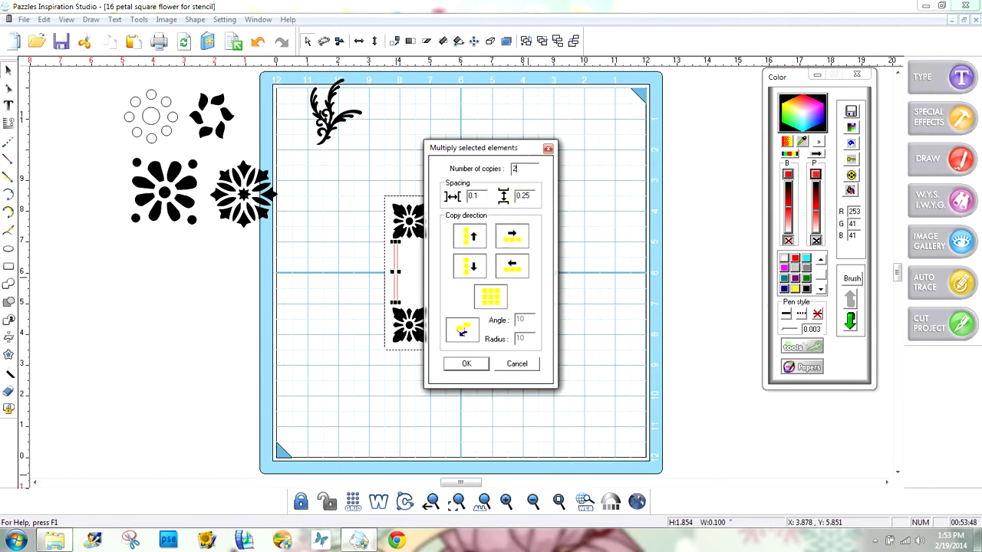
left_click(468, 364)
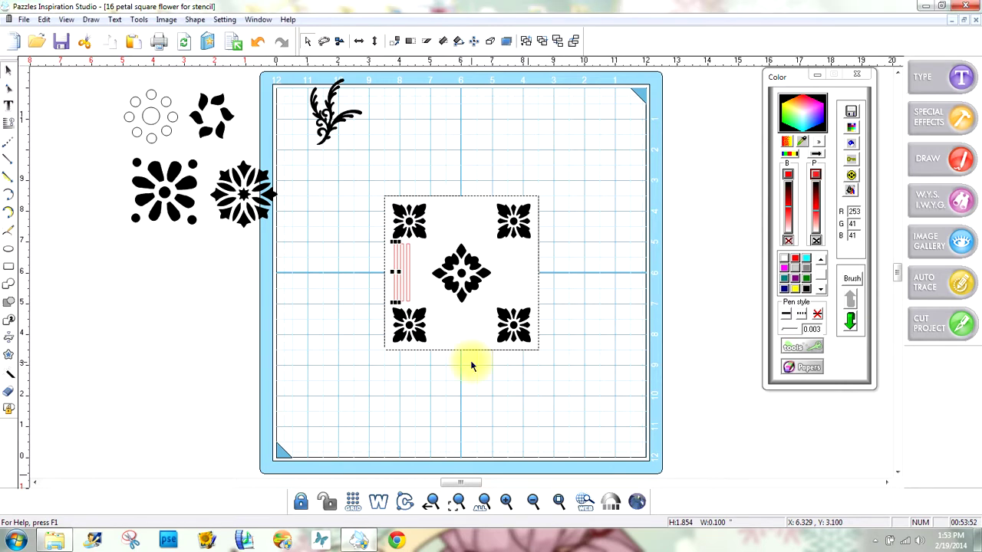
left_click(472, 367)
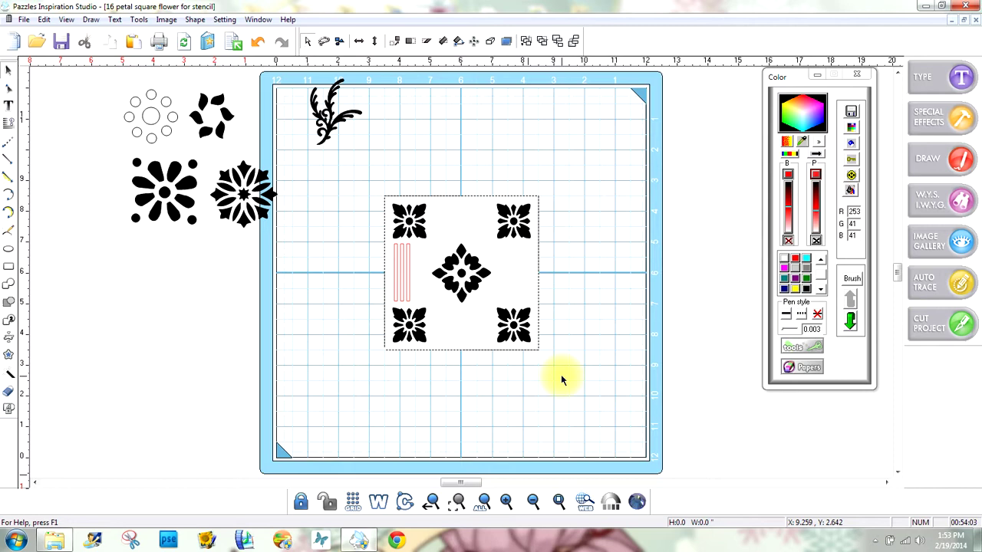
- Rotate the whole design by 90° about its centre so the three bars lie between the lower corner flowers
left_click_drag(561, 374, 333, 173)
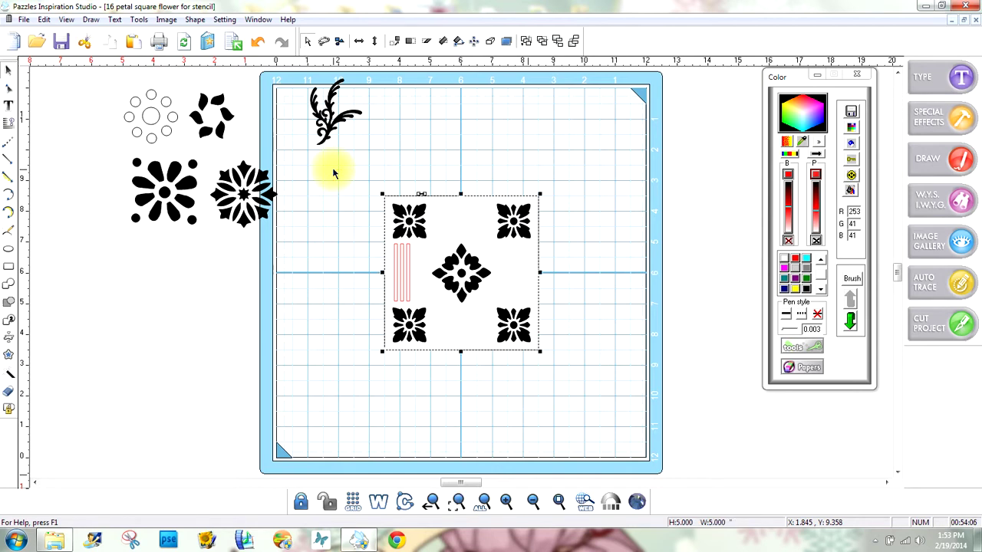
left_click(944, 158)
double_click(931, 110)
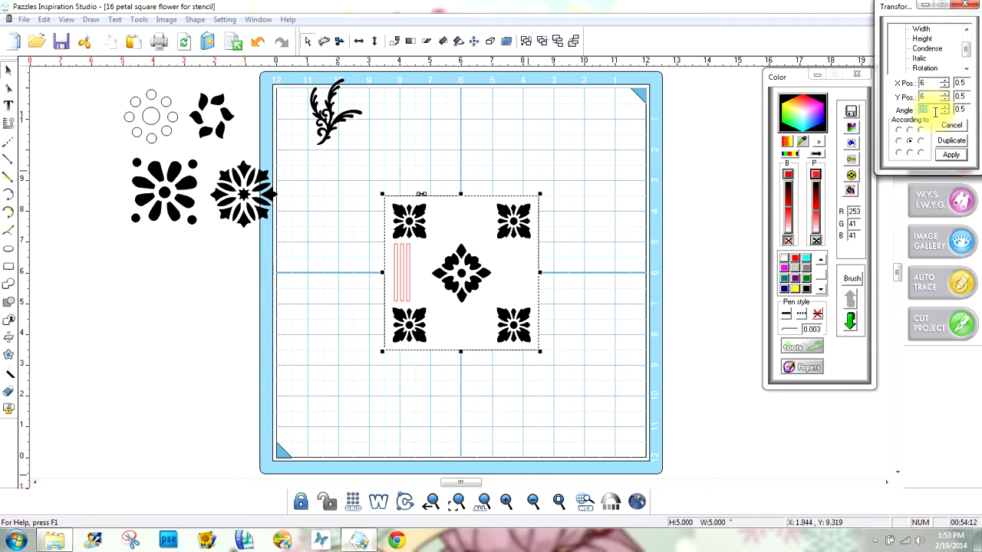
type("90")
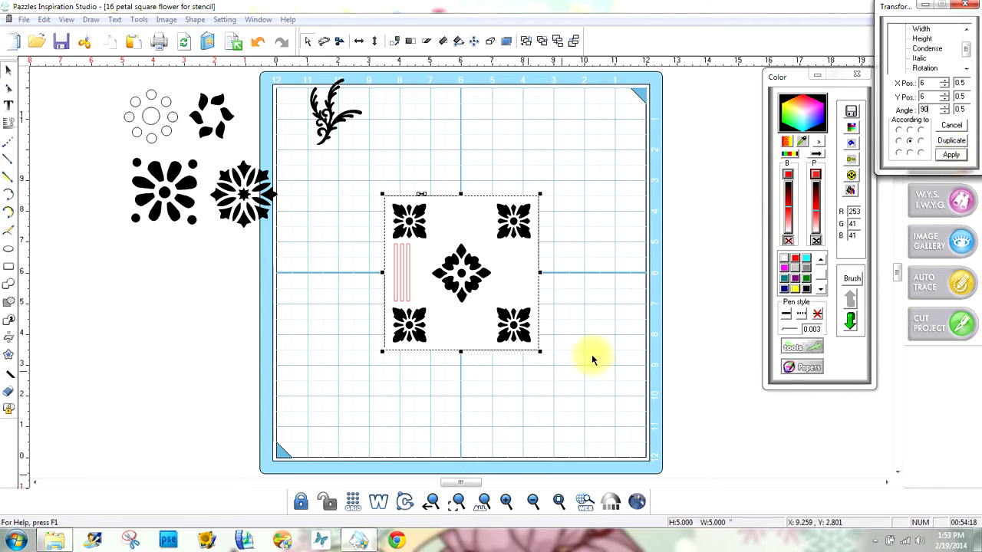
left_click(964, 156)
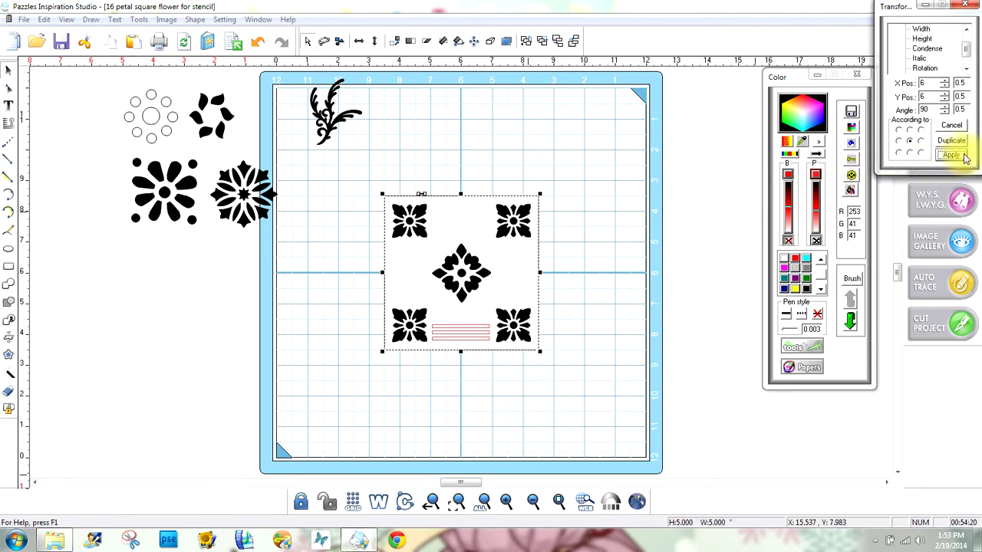
left_click(592, 421)
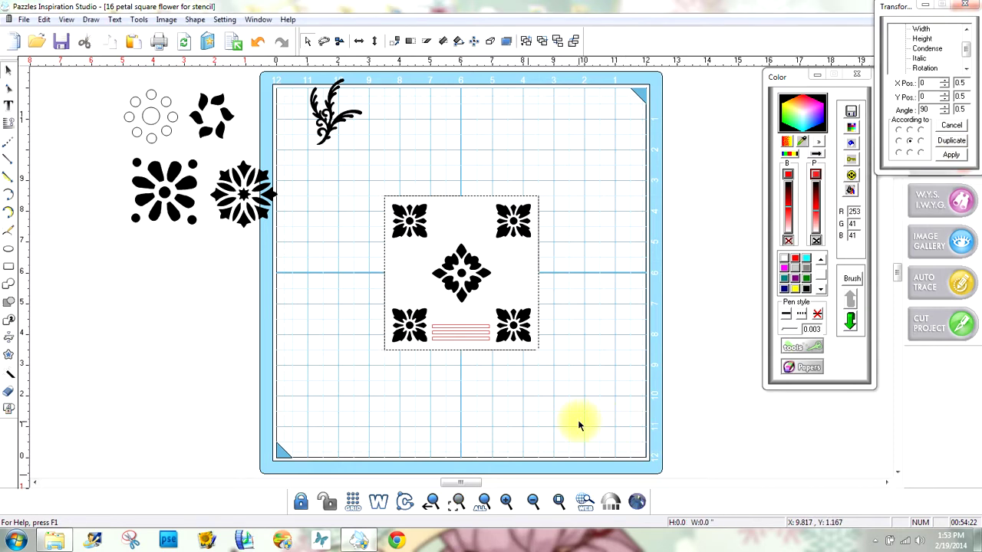
- Centre the three horizontal bars horizontally on the dashed square
left_click_drag(502, 390, 420, 310)
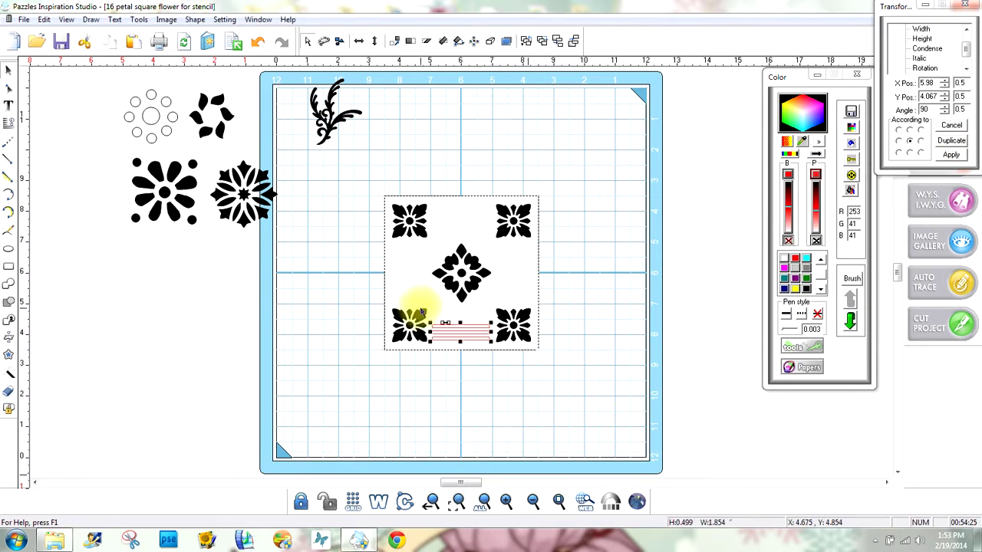
left_click(538, 284)
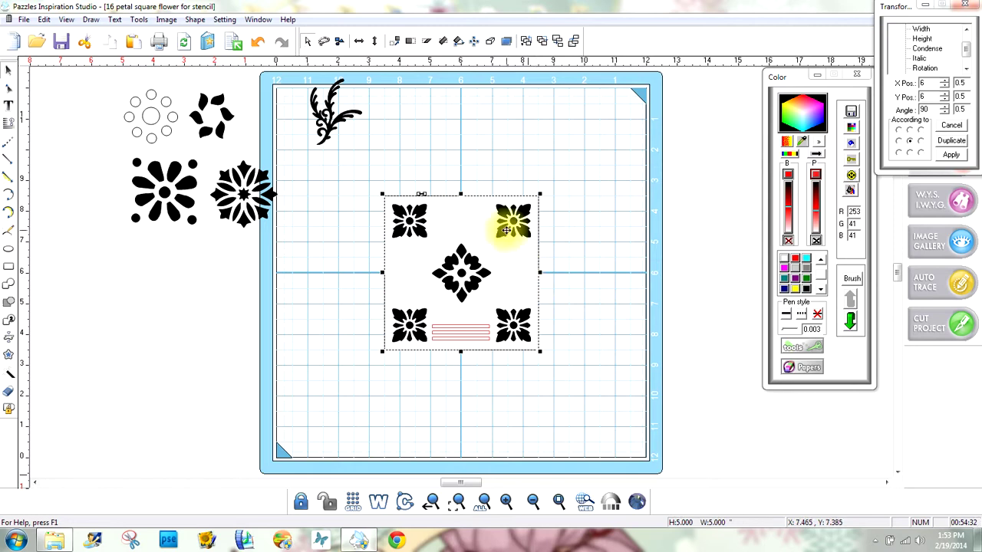
left_click(9, 121)
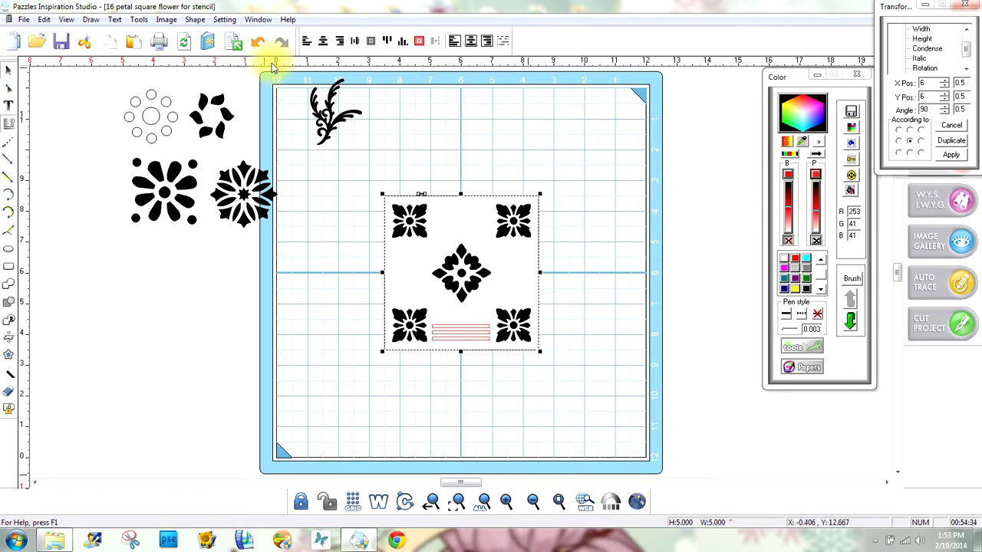
left_click(323, 42)
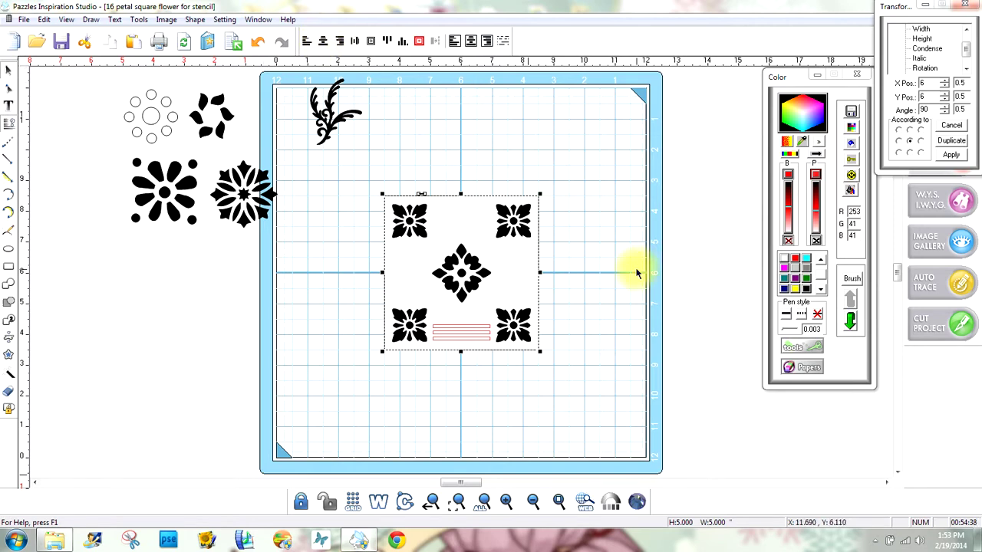
left_click(628, 322)
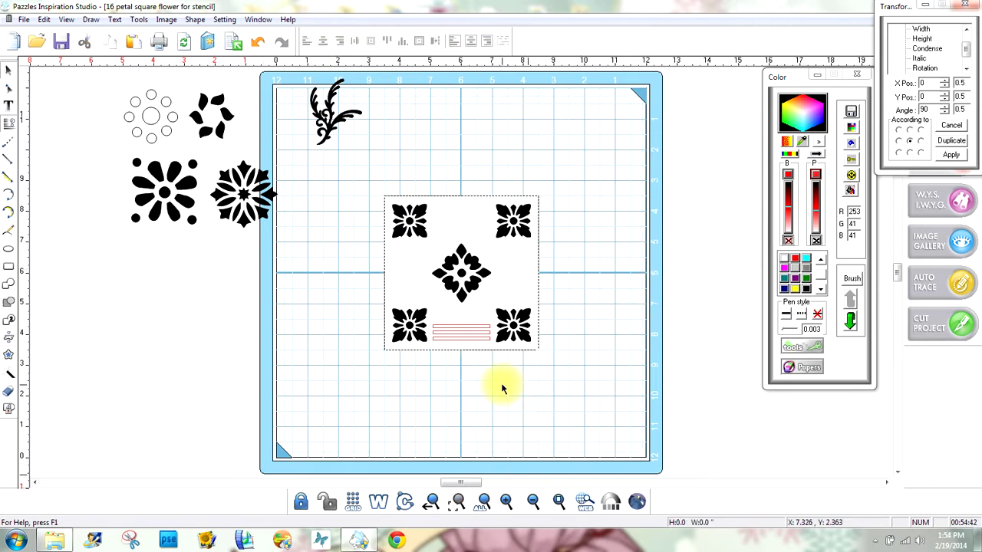
- Try combining the dashed square, flowers and three bars into one solid stencil shape, and undo it
left_click_drag(549, 378, 355, 182)
left_click(9, 408)
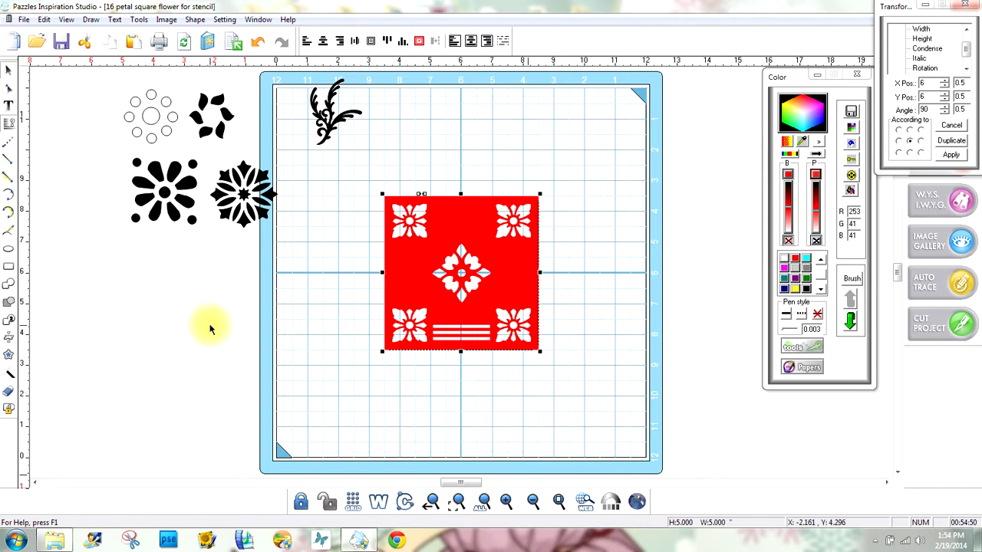
left_click(259, 44)
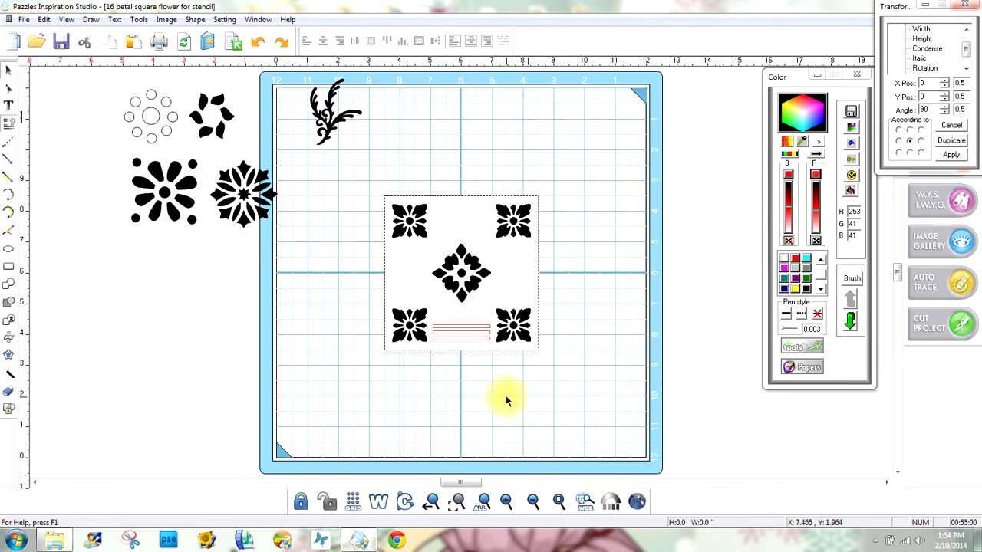
- Duplicate the three lower bars straight up into the gap between the two upper corner flowers
left_click_drag(506, 401, 422, 311)
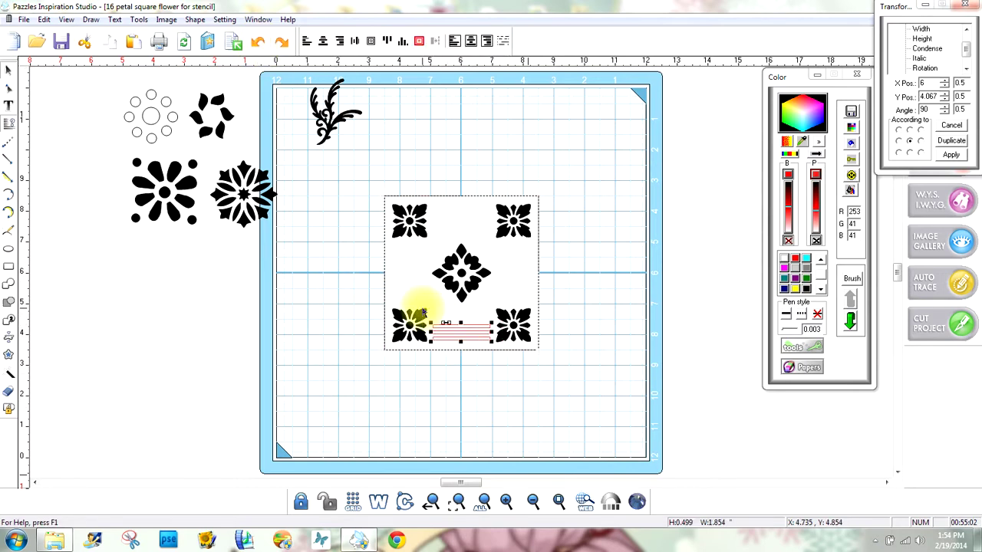
left_click(457, 332)
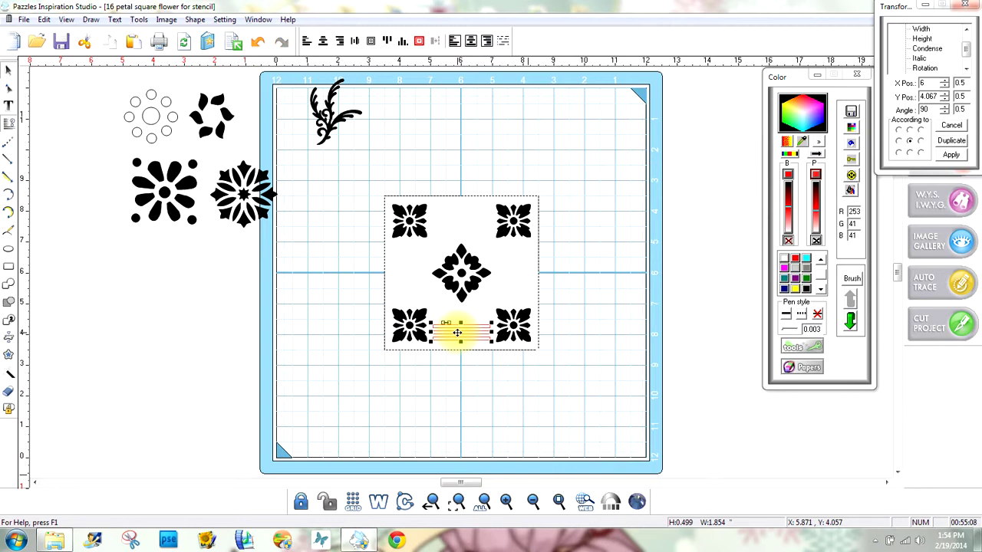
left_click_drag(458, 332, 464, 209)
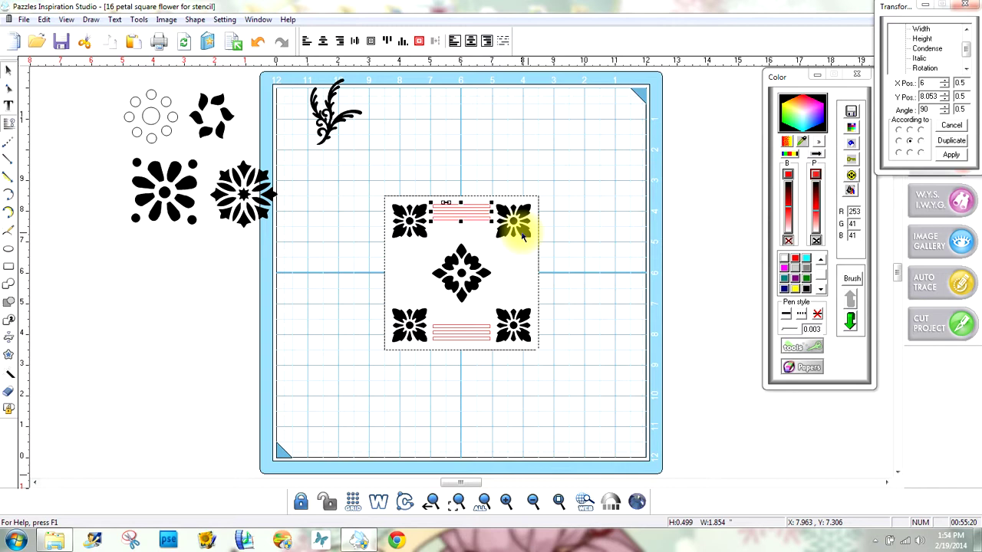
left_click(592, 319)
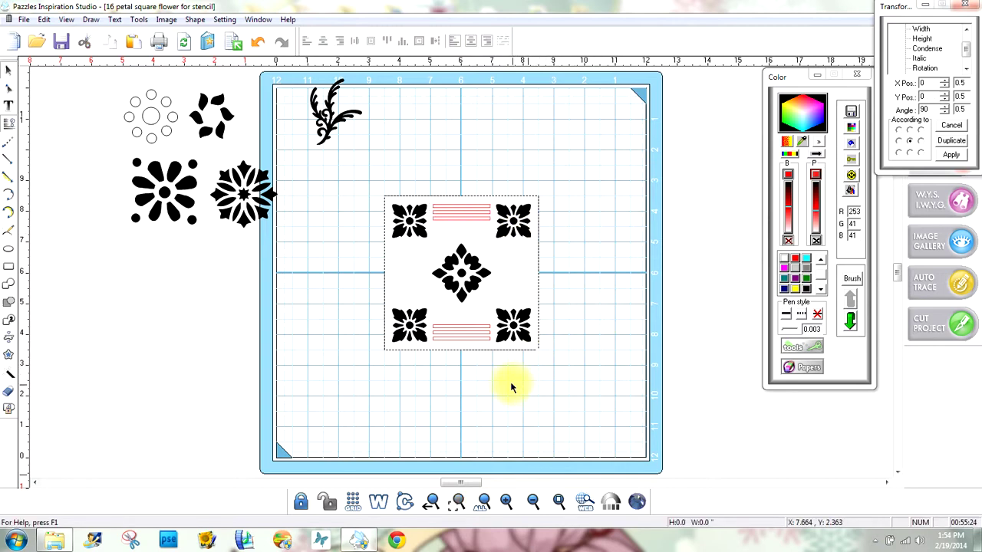
- Create a duplicate of the three lower bars rotated by 90° about their centre
left_click(437, 326)
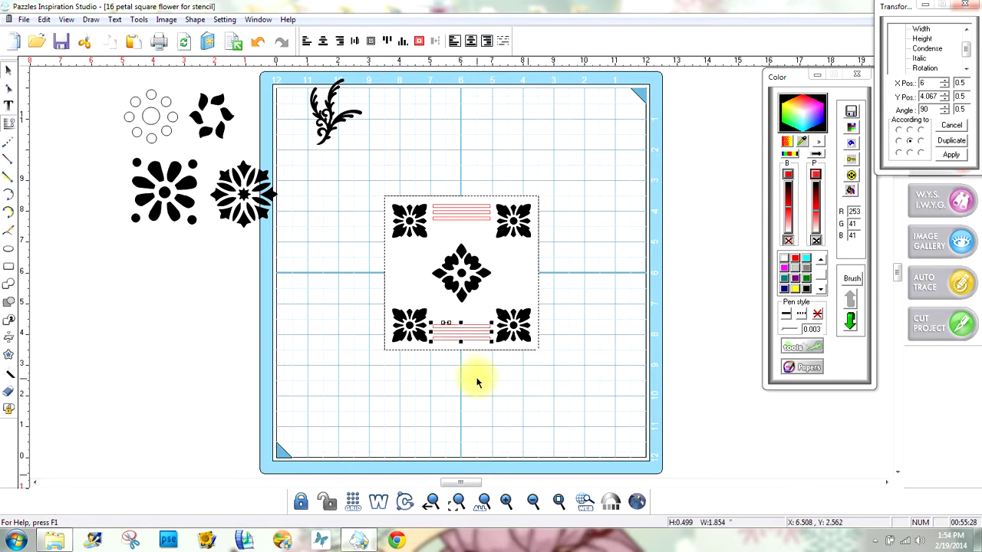
left_click(950, 141)
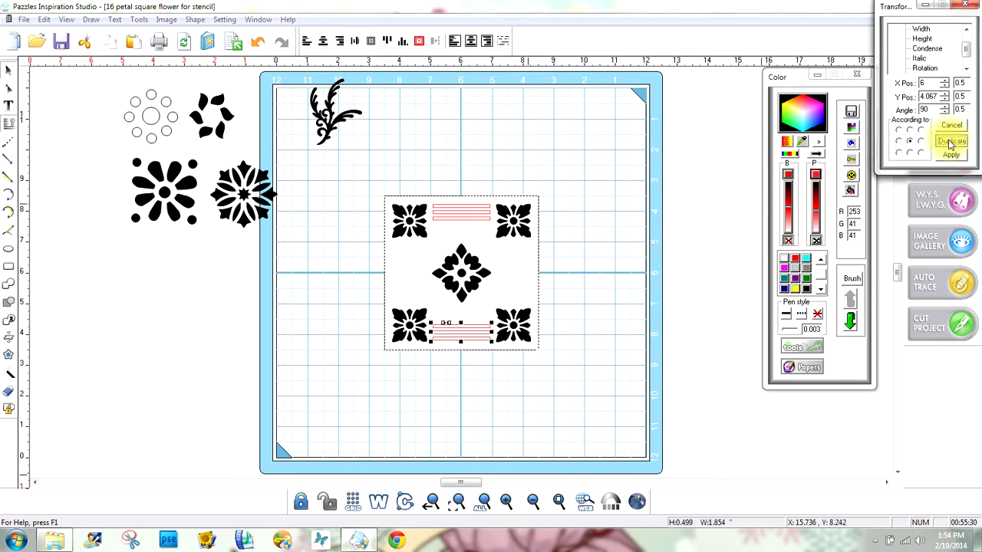
left_click(950, 155)
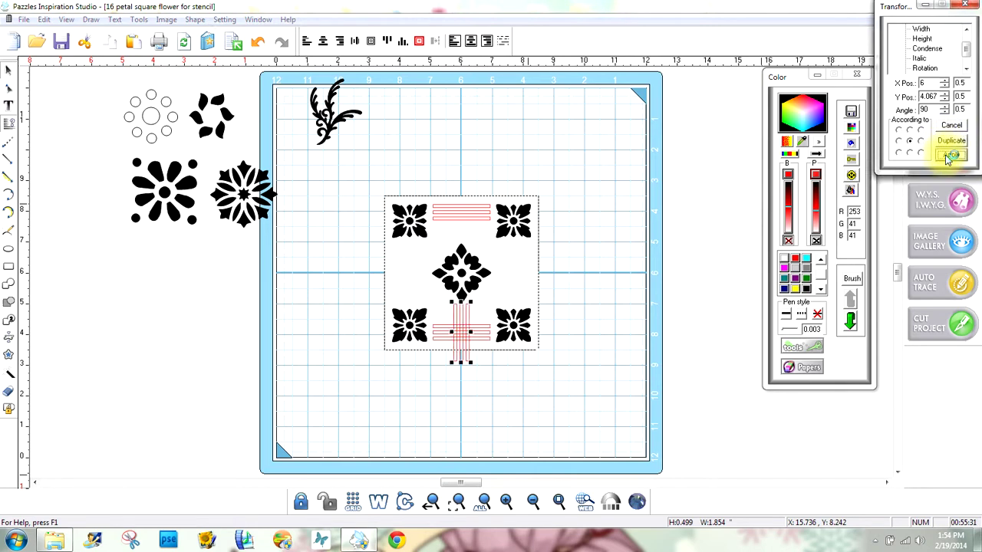
- Move the rotated bars into the gap between the two left corner flowers, and rotate the whole design 90° about its centre
left_click(498, 395)
left_click_drag(463, 346, 406, 285)
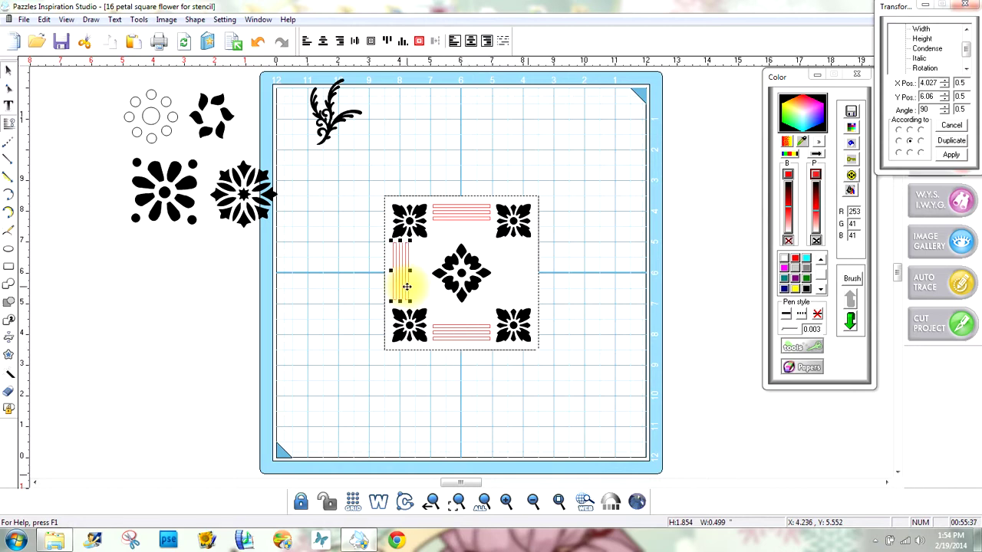
left_click(409, 224)
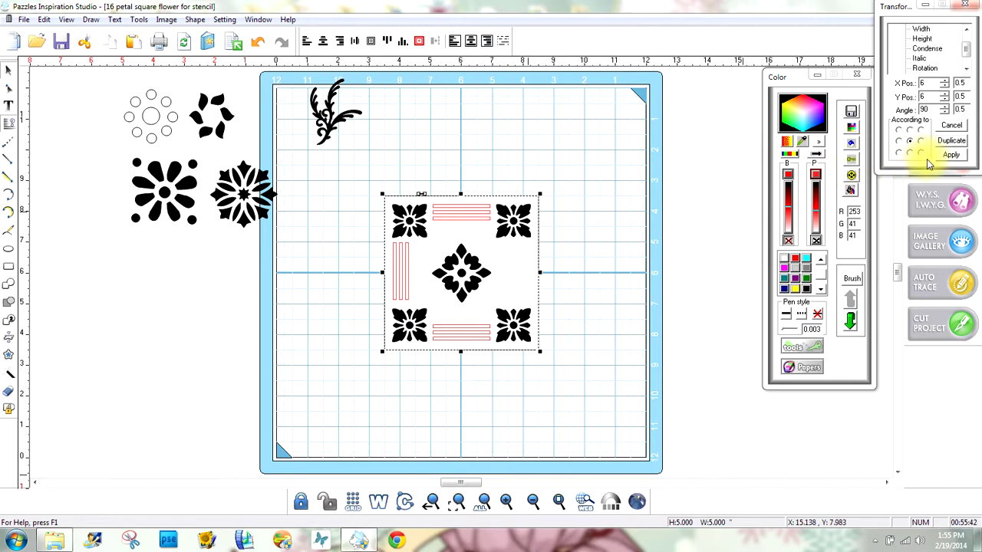
left_click(951, 156)
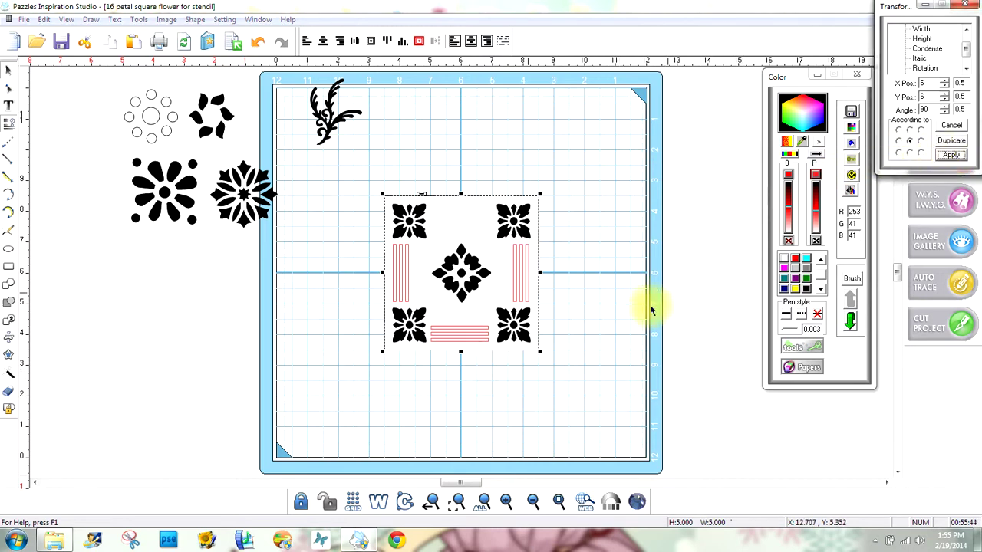
left_click(534, 390)
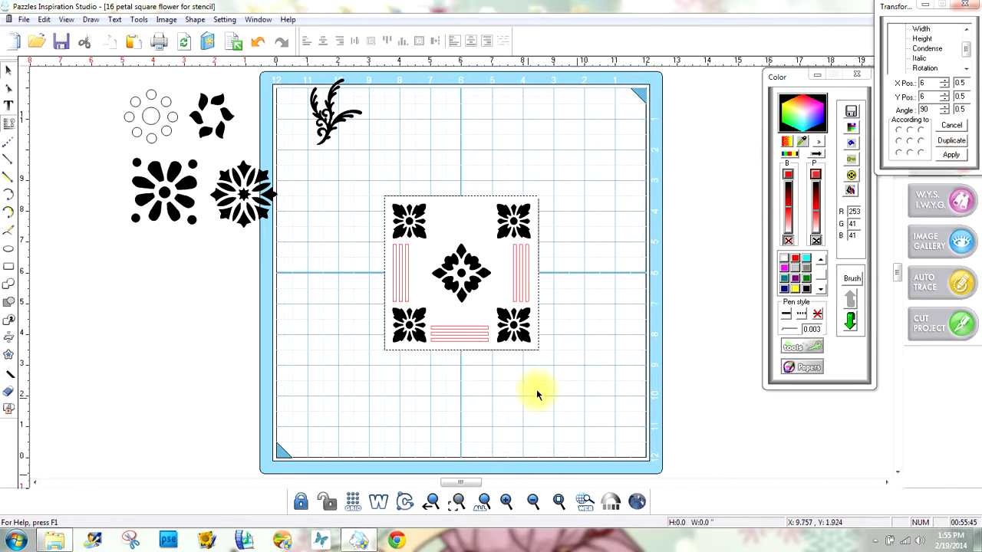
- Centre the three lower bars horizontally on the dashed square, keeping them between the two lower corner flowers
left_click(472, 338)
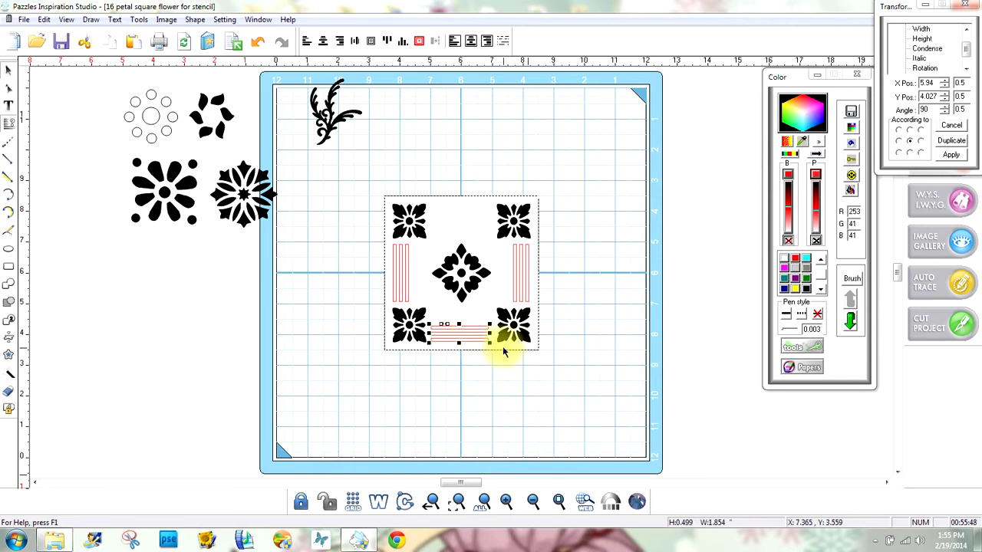
left_click(504, 342)
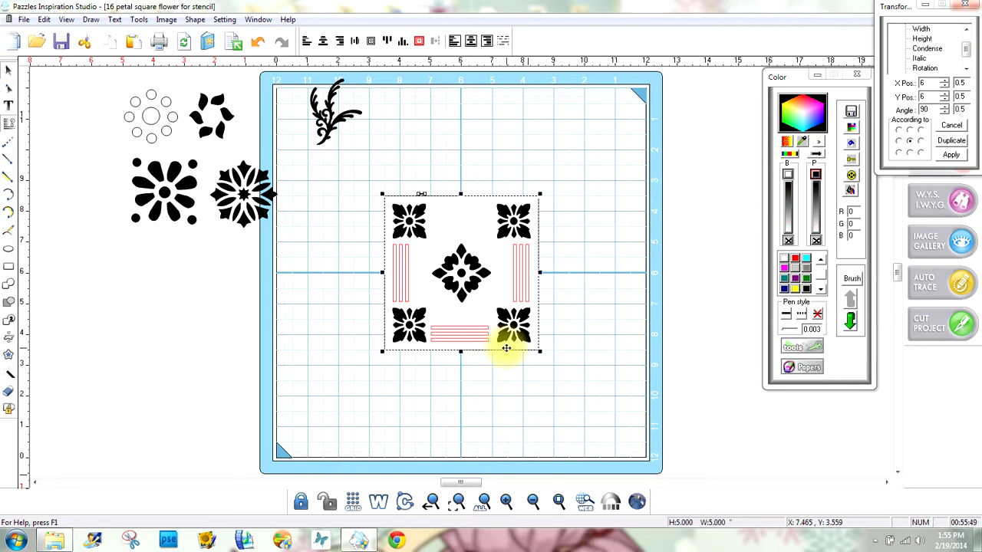
left_click(371, 42)
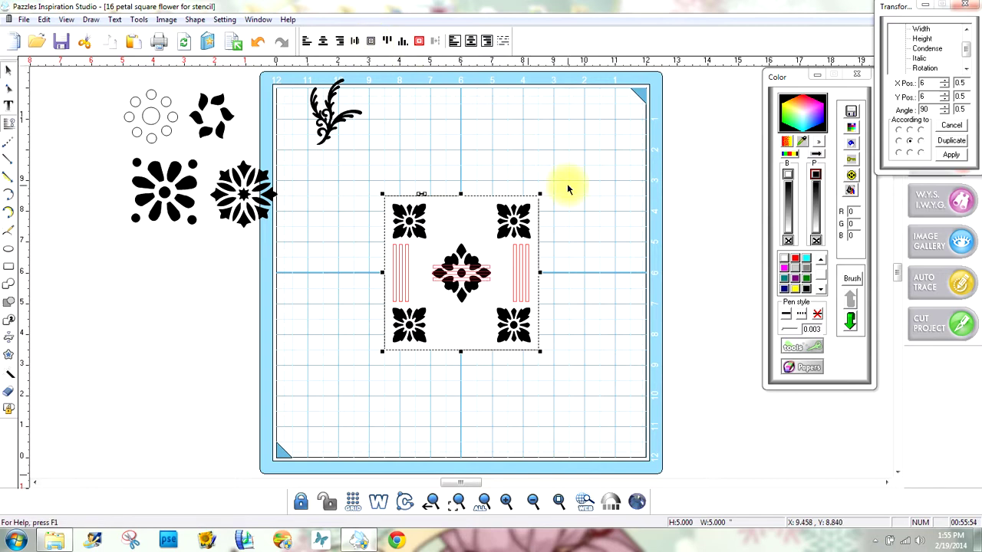
left_click(260, 41)
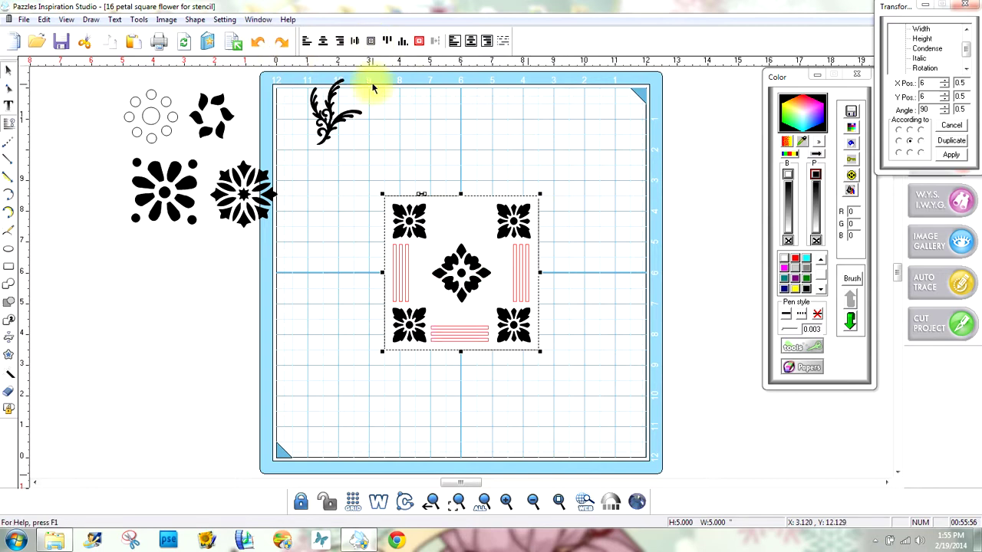
left_click(322, 42)
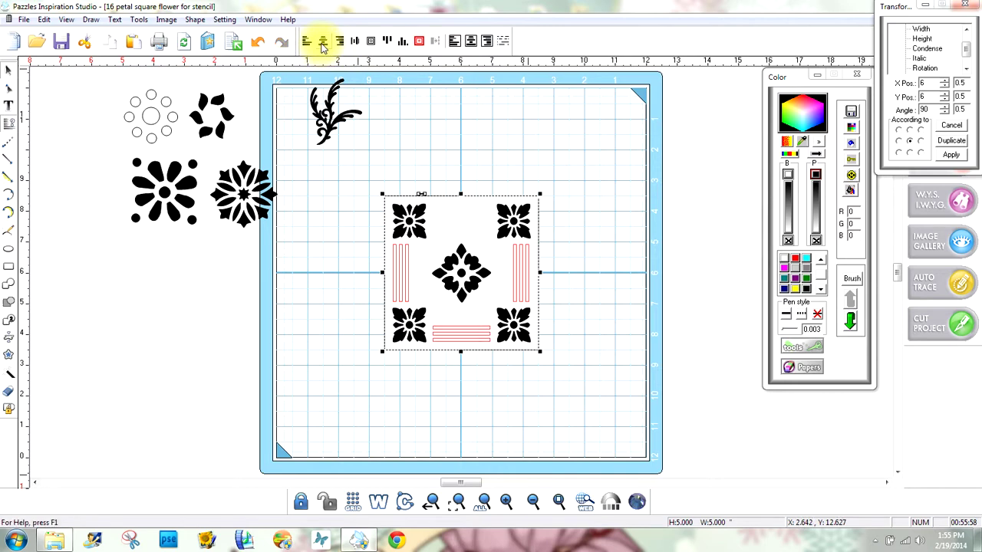
left_click(524, 388)
- Nudge the three lower bars straight down to a Y position of 4
left_click(461, 336)
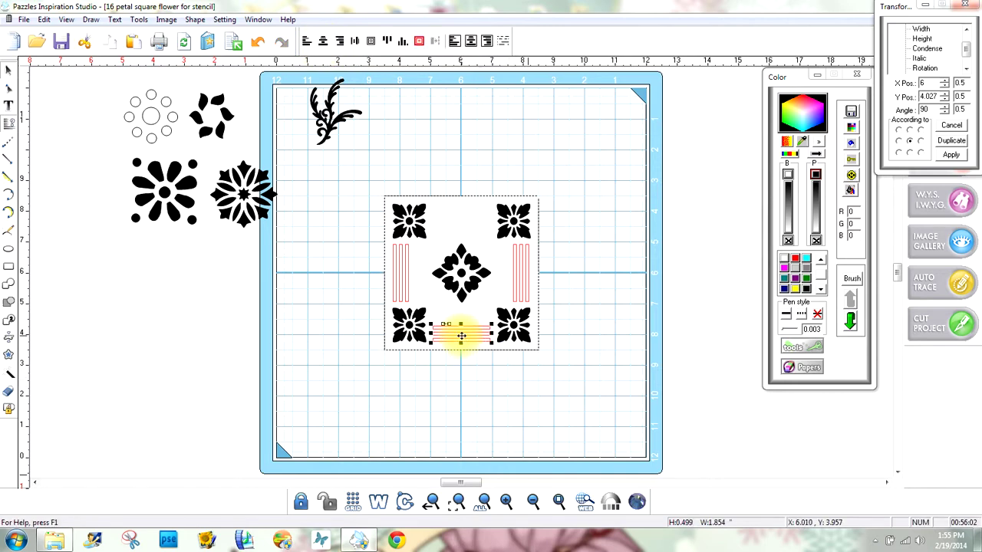
left_click(458, 503)
left_click(533, 502)
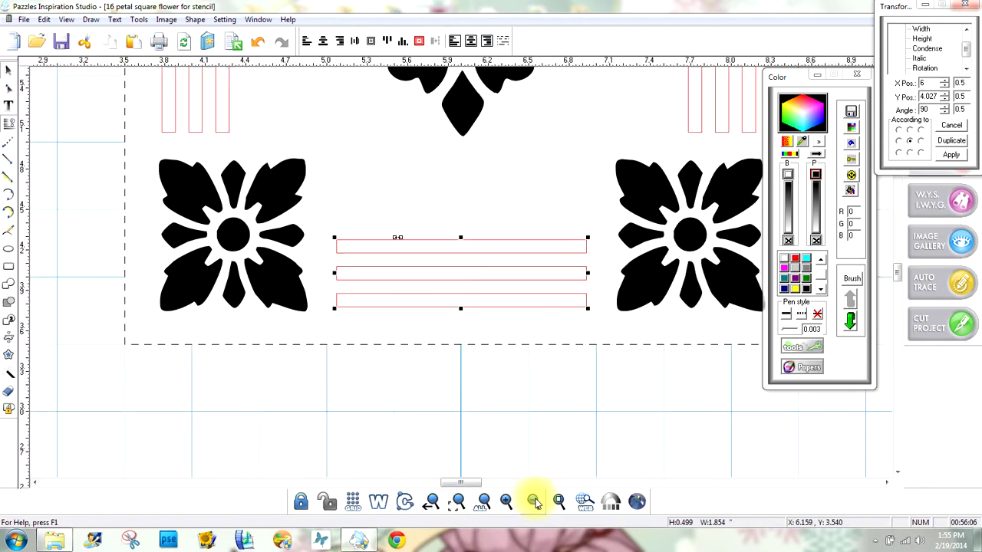
left_click(399, 392)
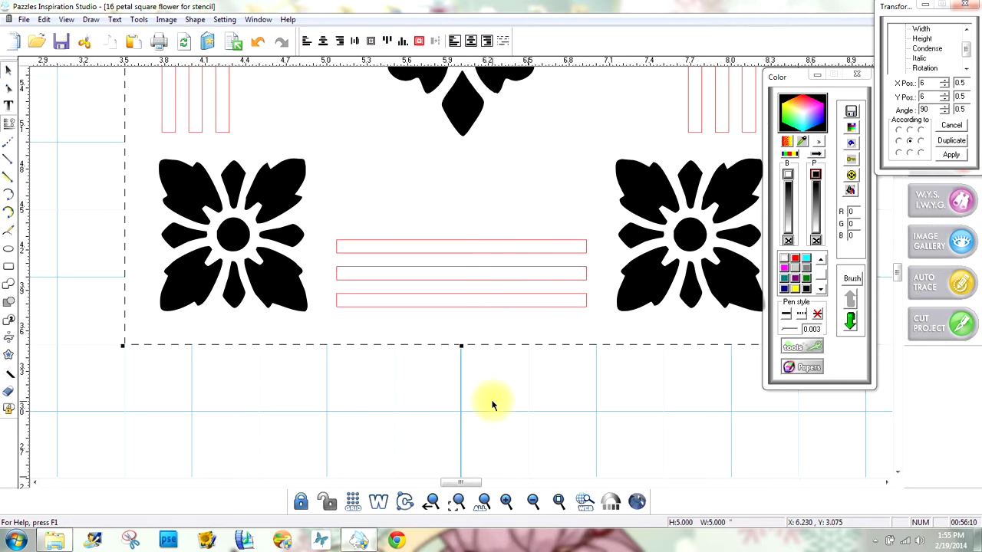
left_click(468, 278)
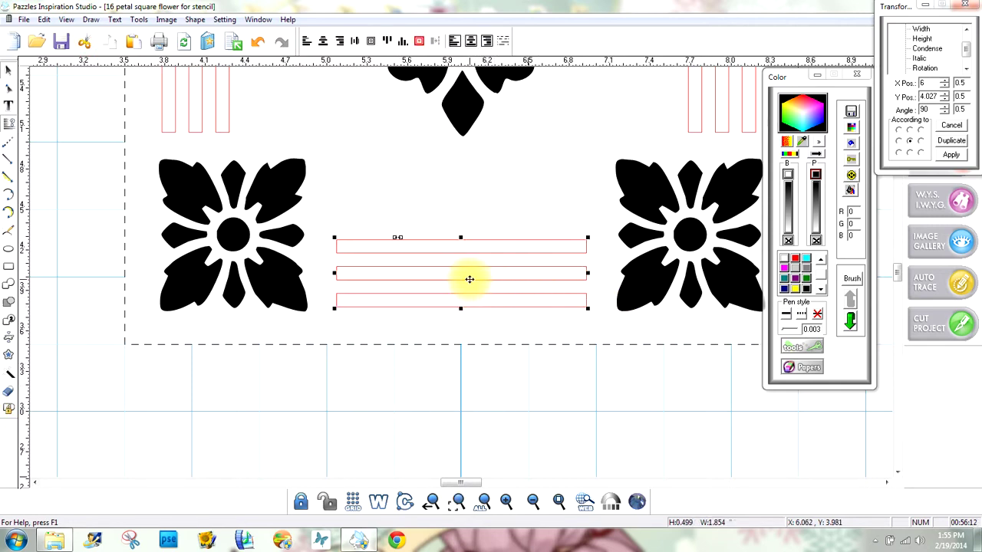
key("Down")
key("Down")
key("Down")
key("Down")
key("Down")
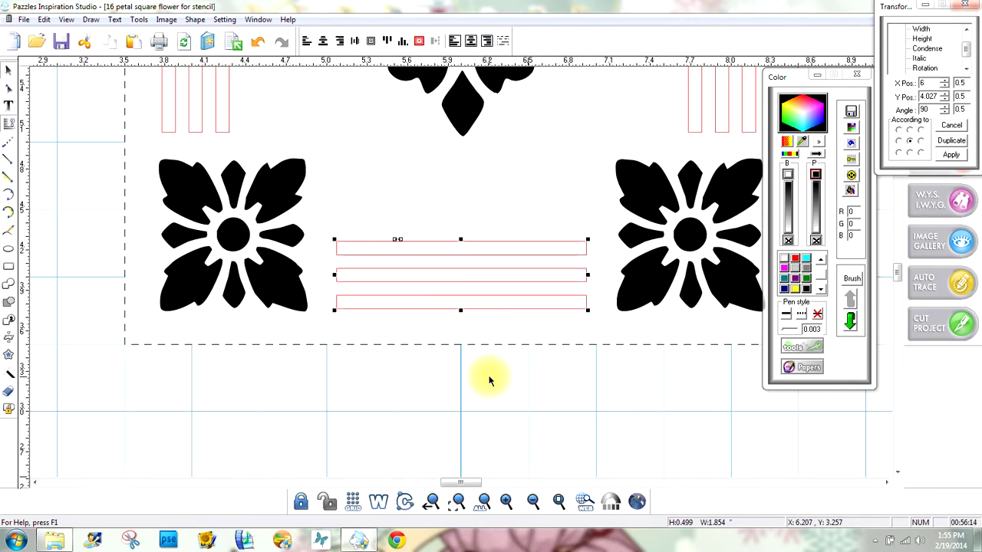
left_click(490, 380)
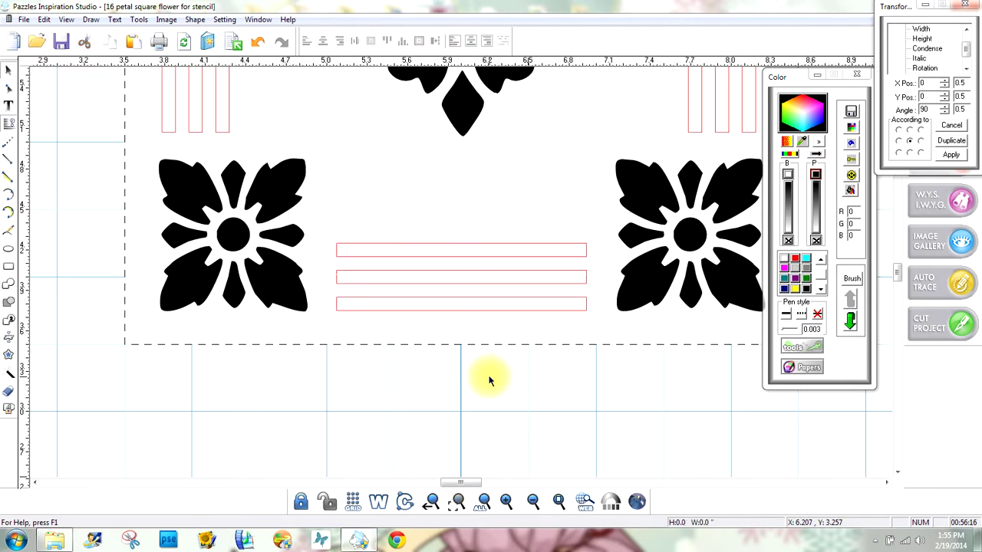
left_click(463, 282)
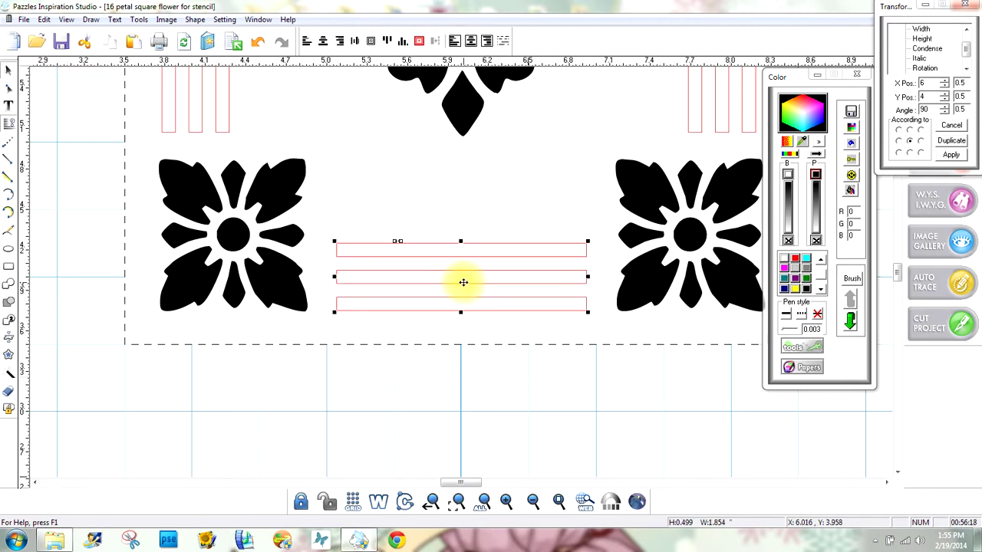
- Duplicate the three lower bars straight up between the two upper corner flowers, at a Y position of 7.972
scroll(475, 393, "up", 3)
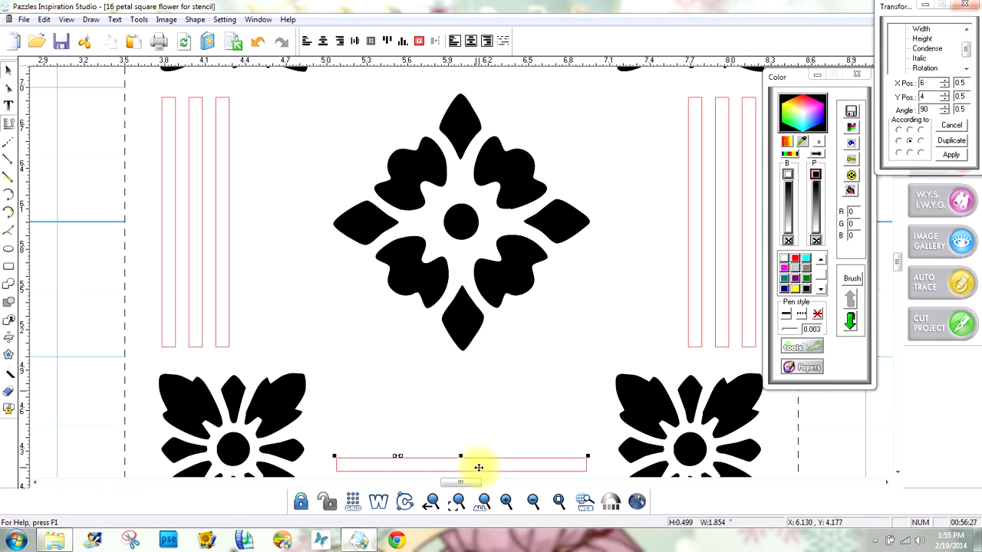
left_click_drag(479, 467, 477, 177)
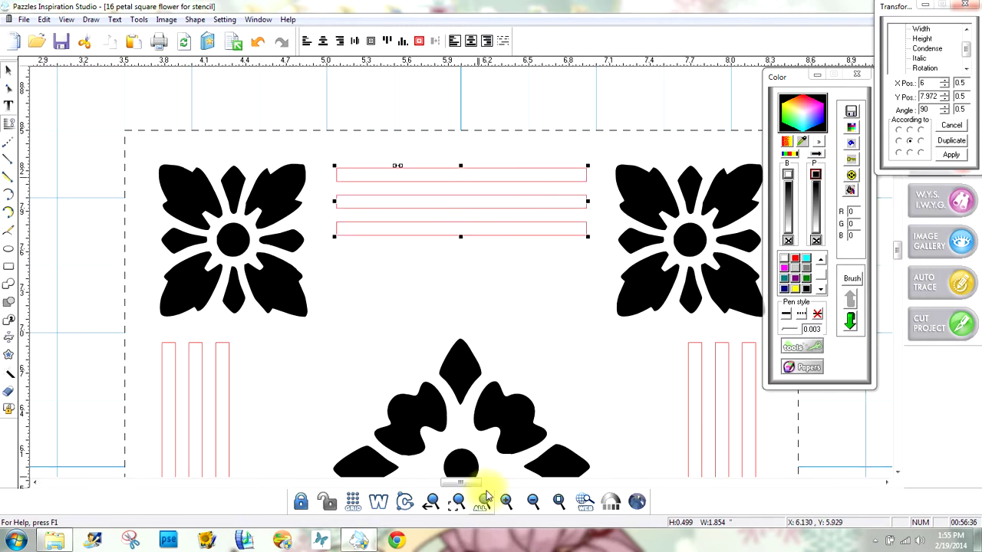
left_click(560, 502)
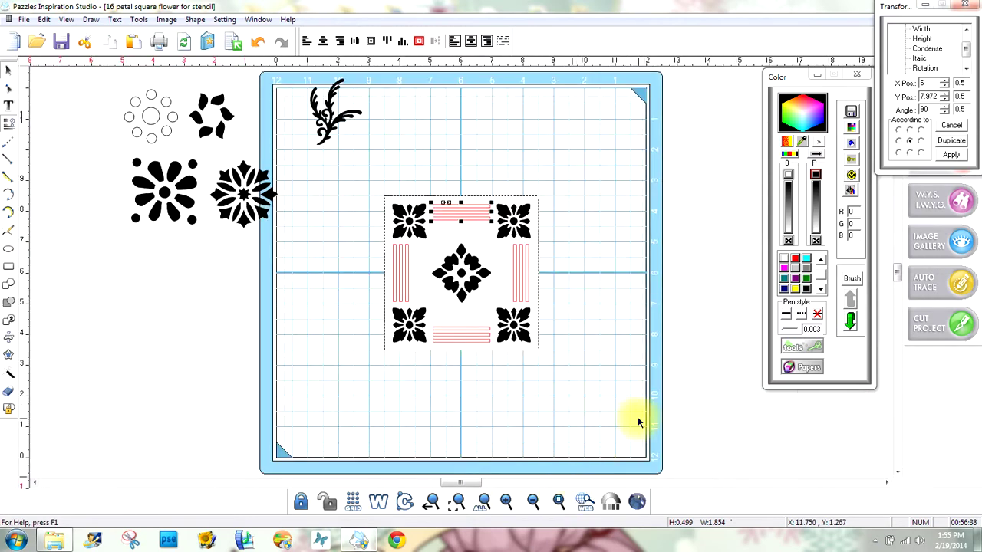
- Combine the dashed square, centre motif, corner flowers and all four bar sets into one solid stencil shape and fill it black
left_click(397, 265)
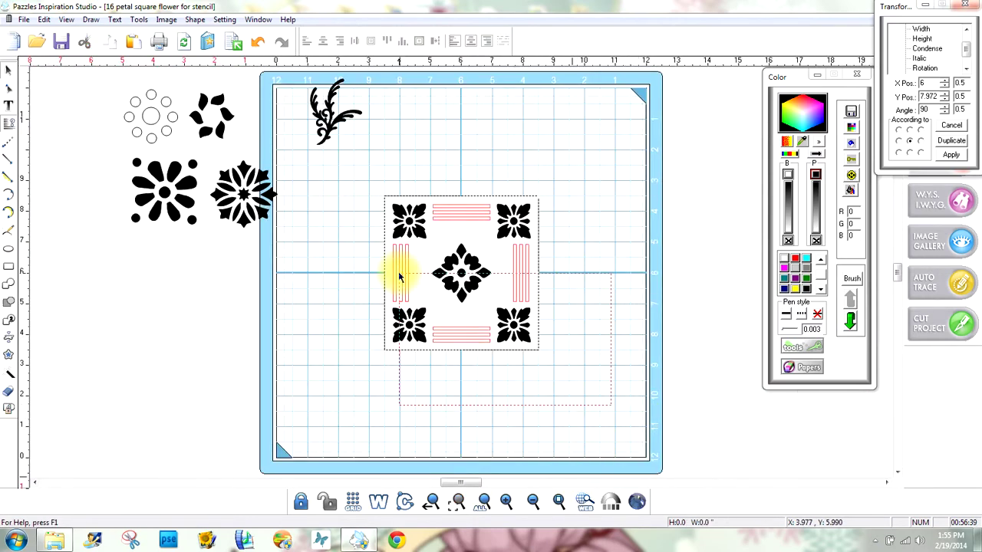
left_click(10, 406)
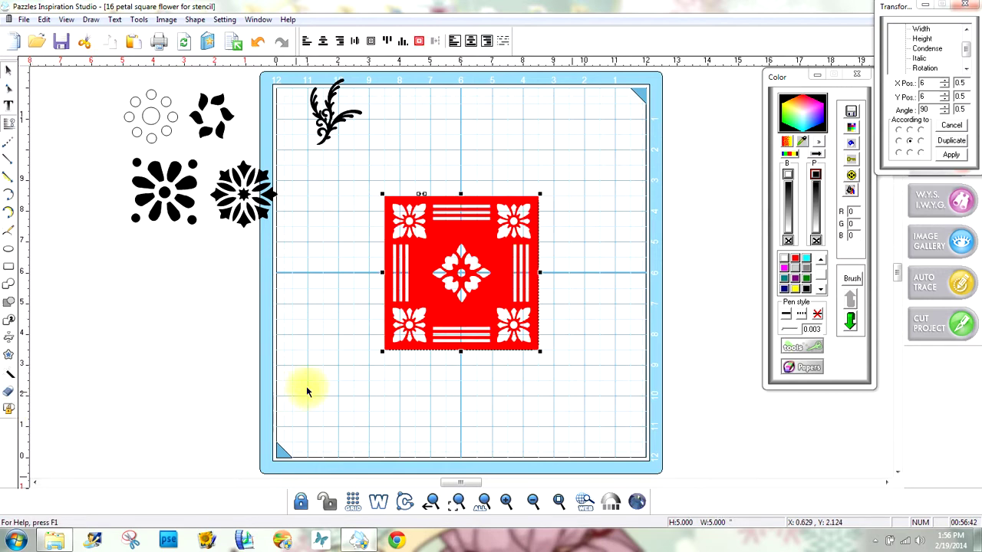
left_click(784, 288)
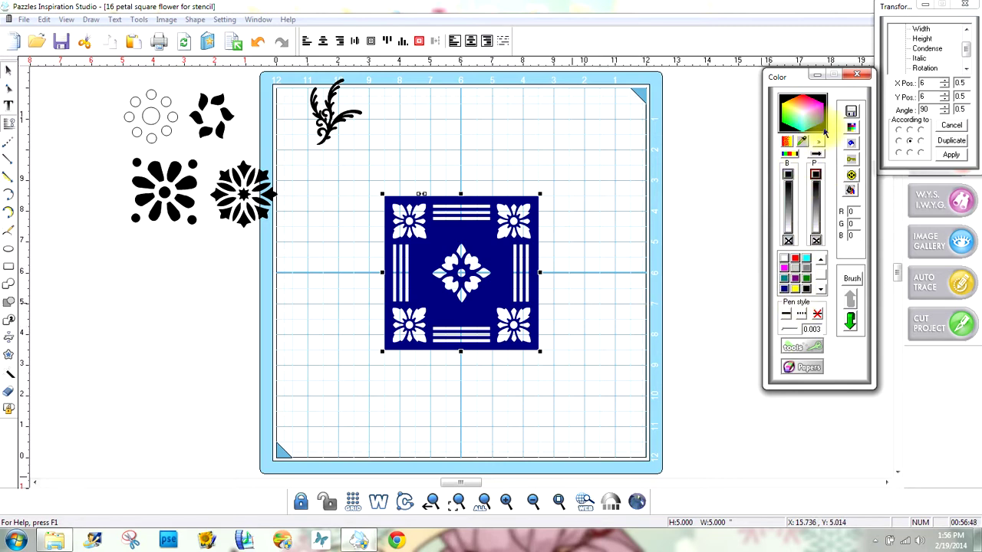
left_click(823, 131)
left_click(607, 328)
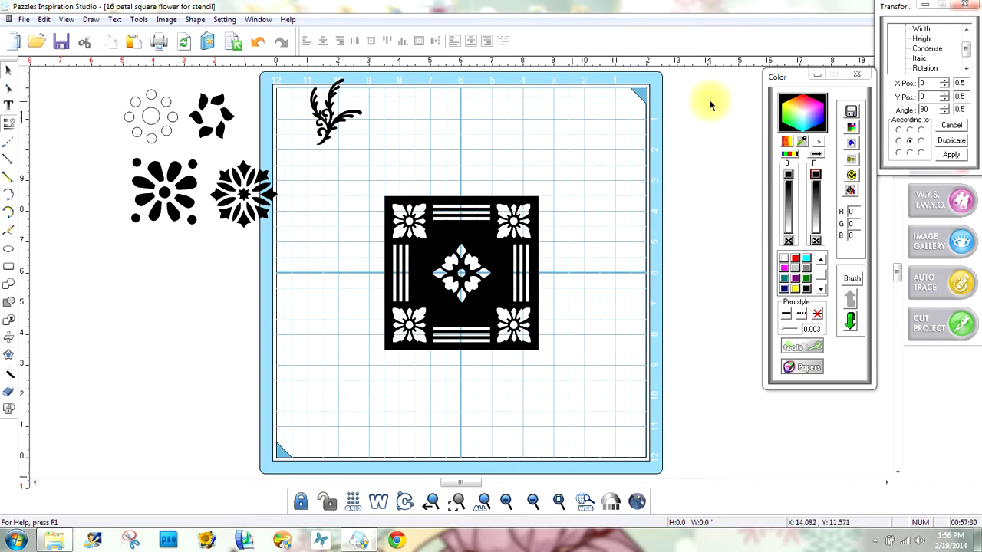
- Move the Transform window away from the main window's controls and minimize the application to the desktop
left_click_drag(908, 6, 819, 67)
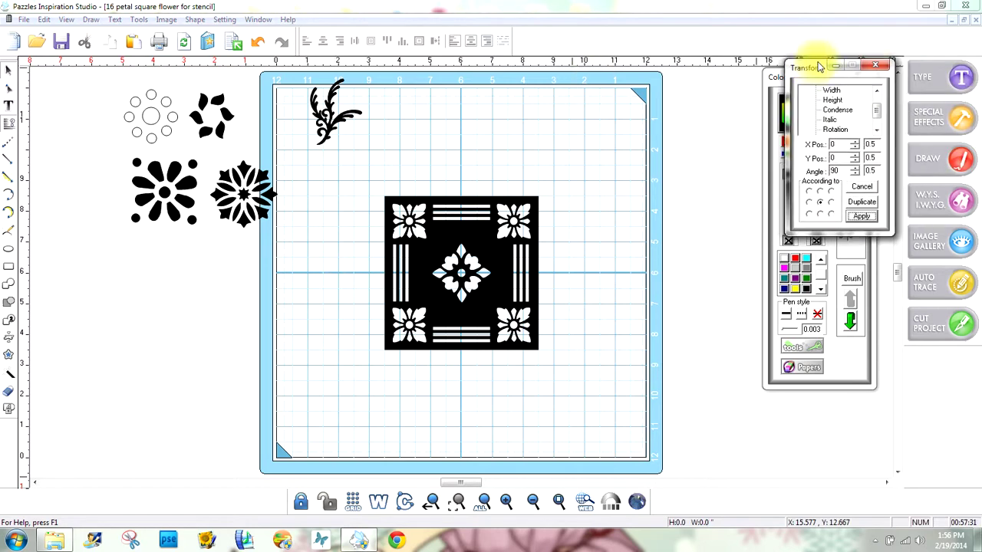
left_click(927, 7)
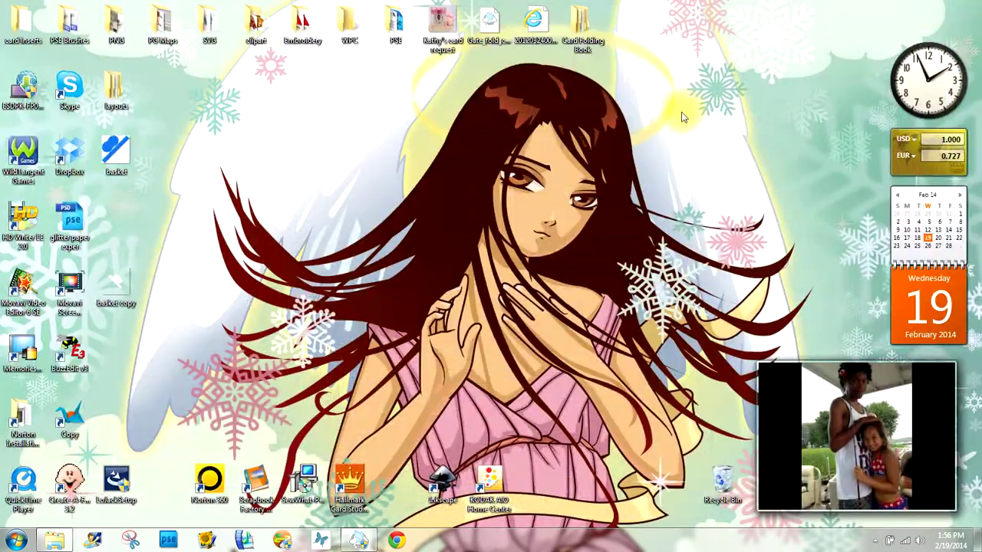